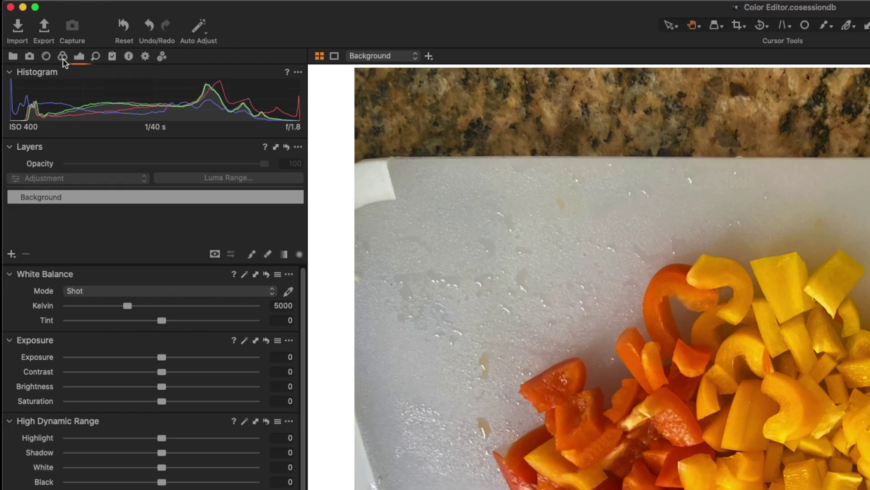
- Add a second Color Editor to the Color tab and reset its hue, saturation and lightness to 0
left_click(63, 57)
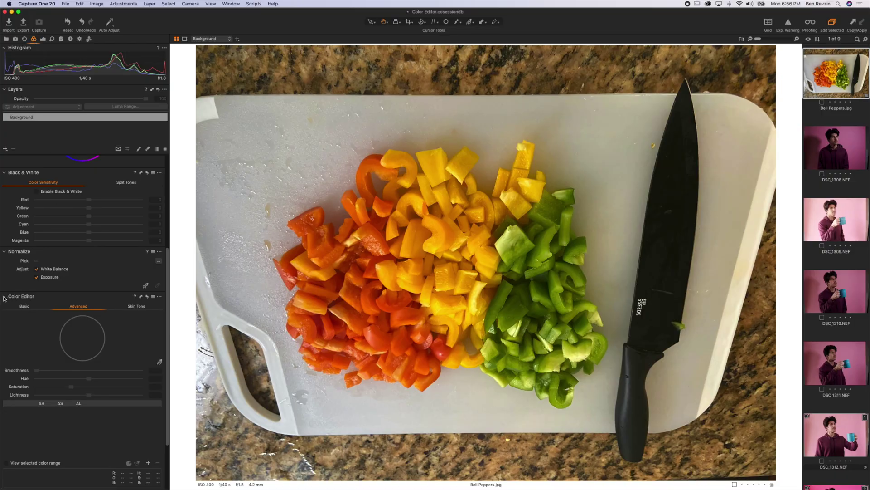
left_click(4, 298)
right_click(34, 291)
mouse_move(61, 290)
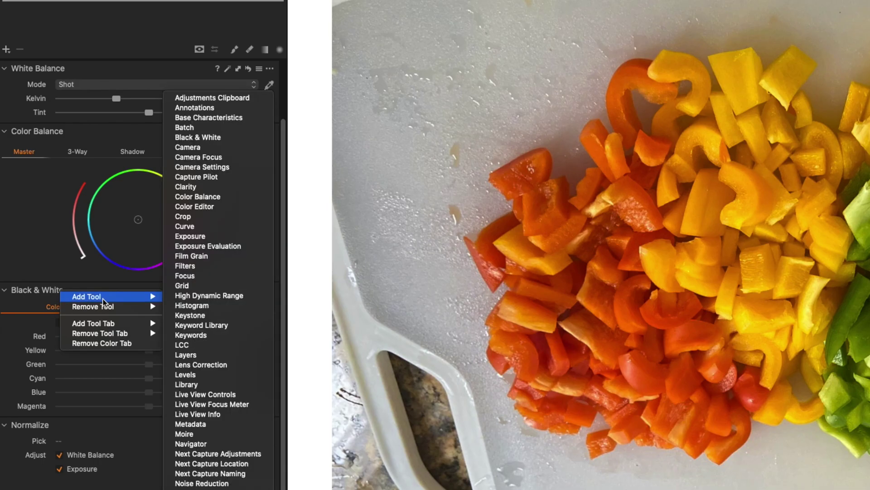
left_click(233, 205)
scroll(181, 356, "down", 5)
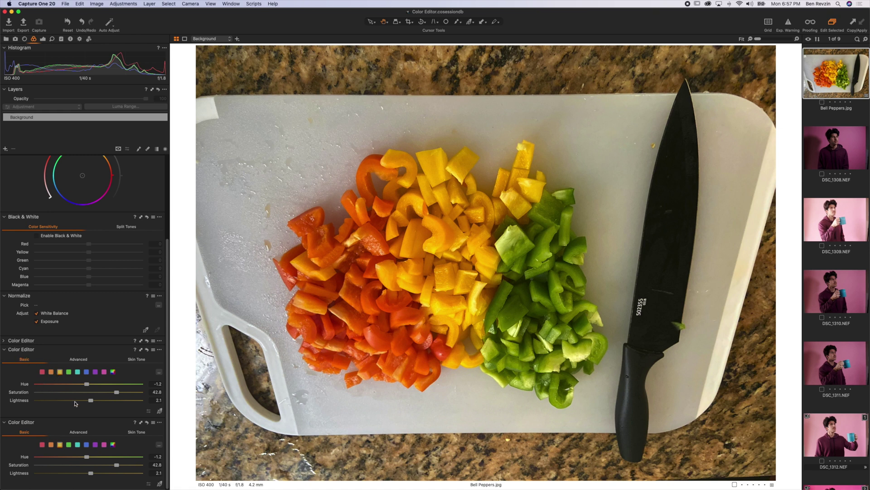
left_click(68, 23)
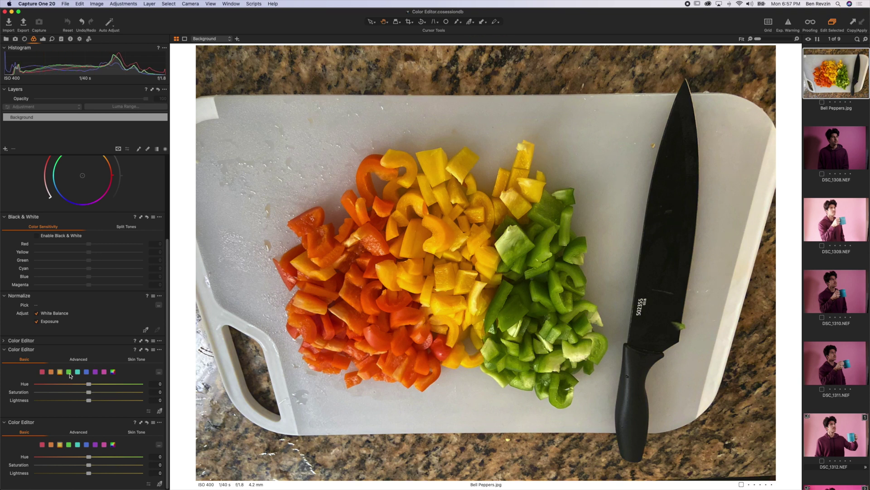
- Select the green range and shift its hue to 30, comparing before and after
left_click(69, 372)
left_click_drag(91, 386, 144, 385)
left_click(147, 349)
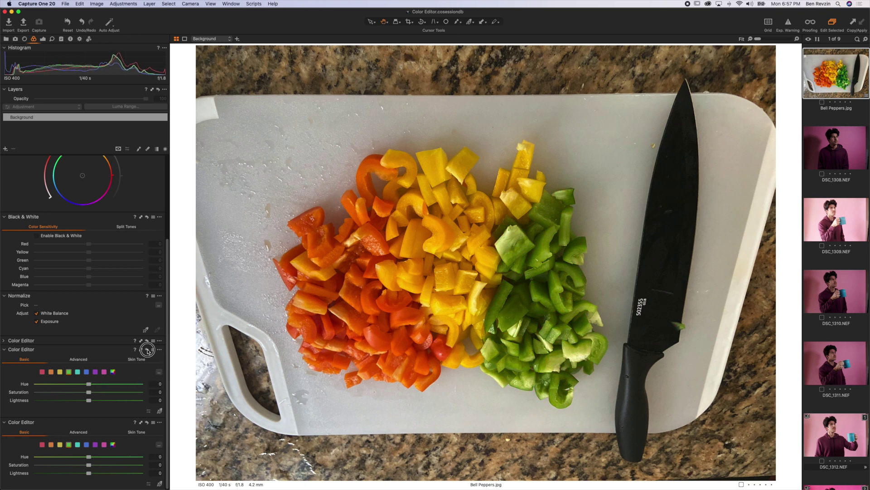
left_click(147, 350)
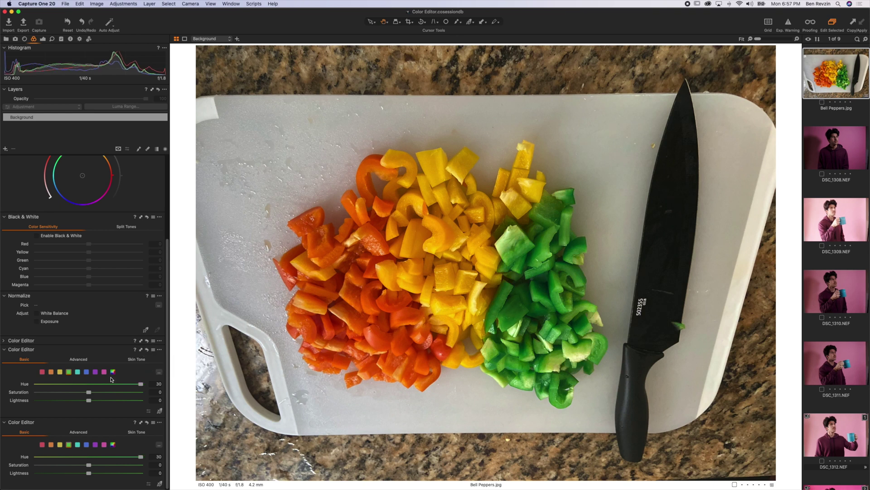
- Reset the green saturation to 0 and adjust the green lightness, settling at 3.9
left_click_drag(91, 394, 35, 398)
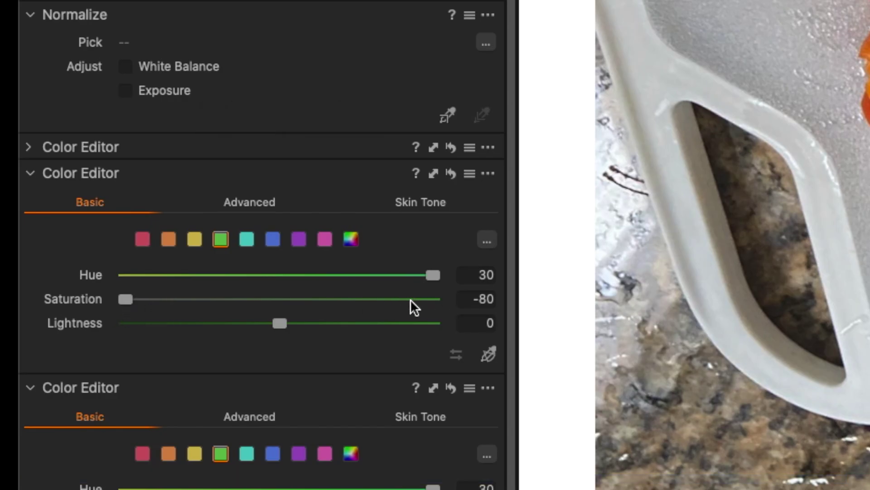
double_click(126, 299)
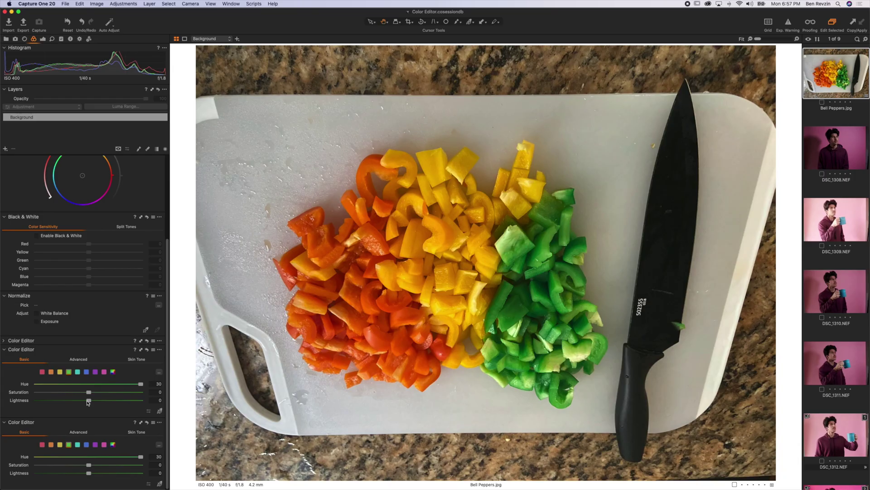
left_click_drag(88, 402, 120, 404)
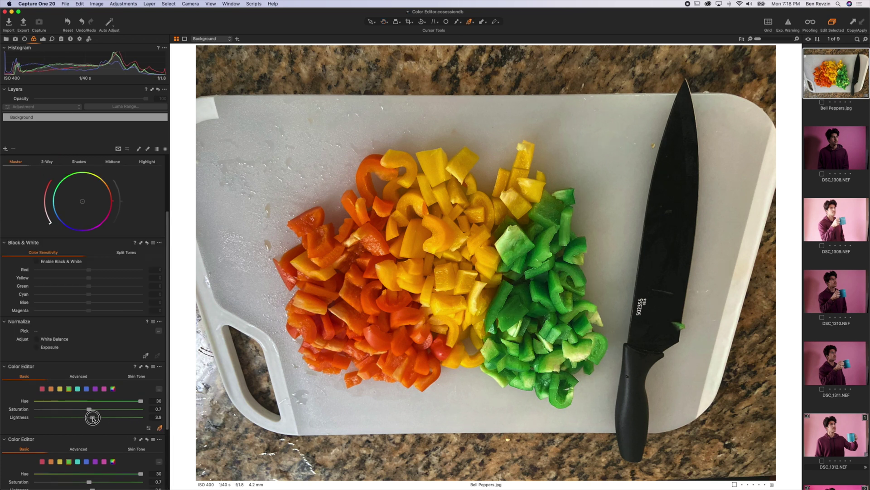
left_click_drag(91, 413, 93, 419)
- Desaturate the yellow range to -9.6 and compare the pepper edits against the unedited photo
left_click(60, 389)
mouse_move(90, 411)
left_mouse_down()
mouse_move(48, 411)
mouse_move(83, 414)
left_mouse_up()
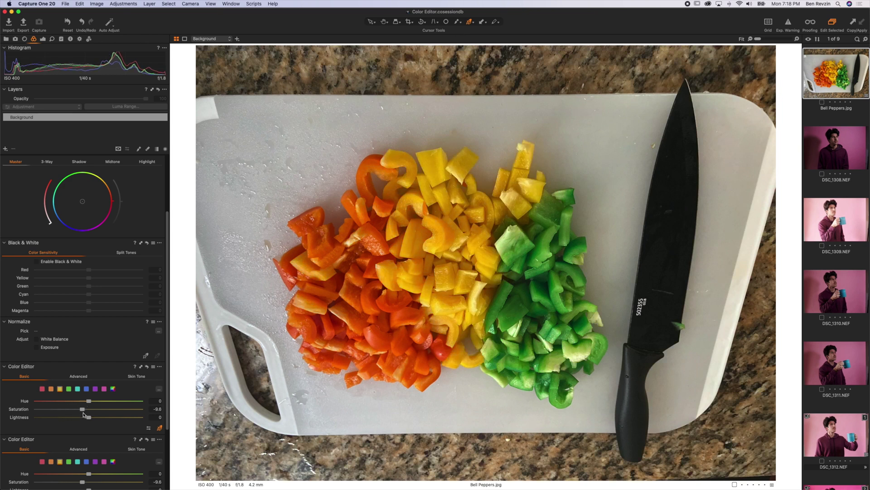
left_click(66, 23)
left_click_drag(67, 23, 66, 23)
- Sample the orange peppers and shift their hue to about -18 for a deeper red
left_click(311, 319)
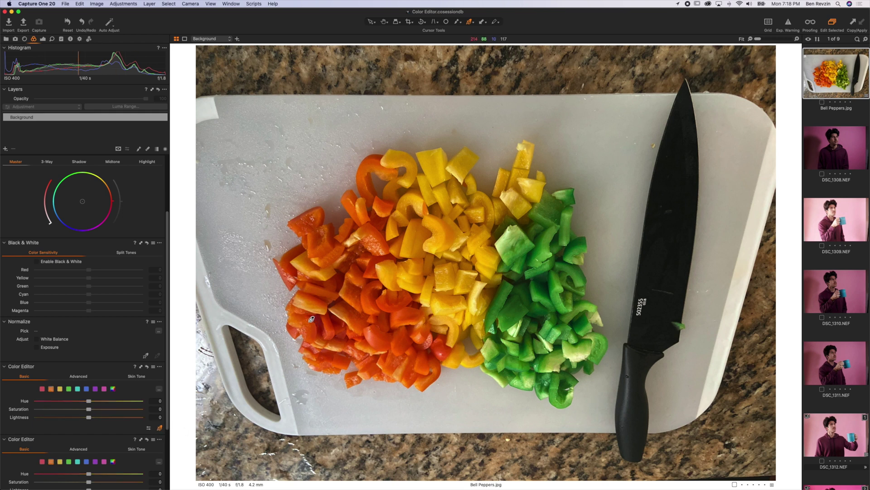
left_click(395, 273)
left_click(539, 290)
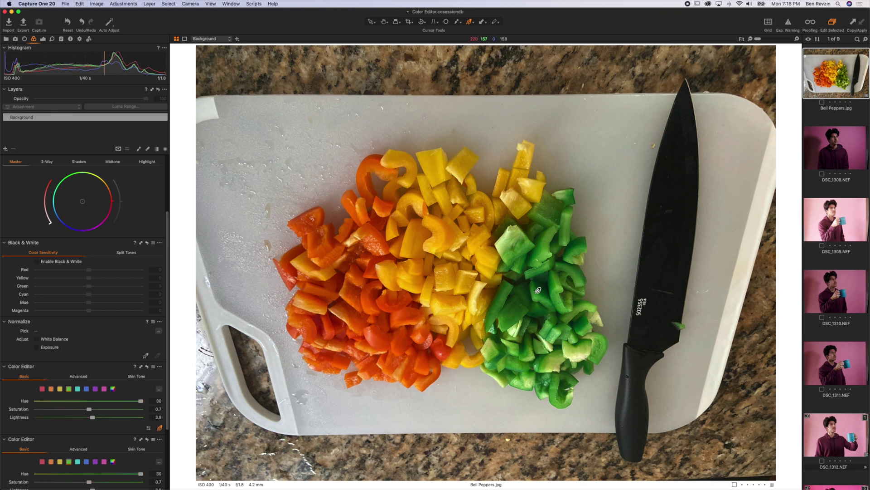
left_click(389, 264)
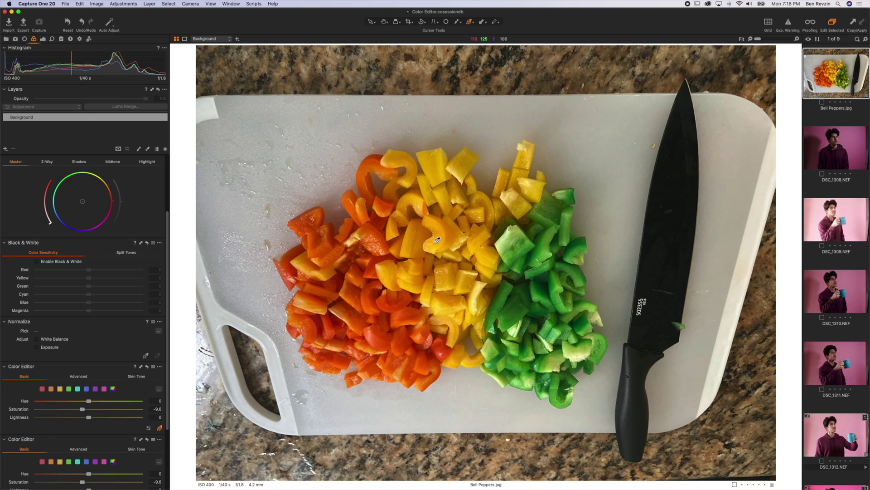
left_click(356, 298)
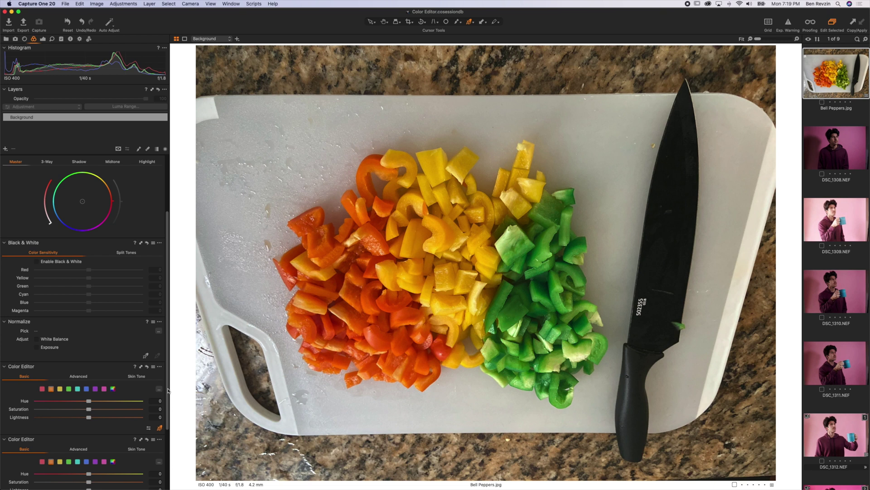
left_click_drag(100, 404, 114, 419)
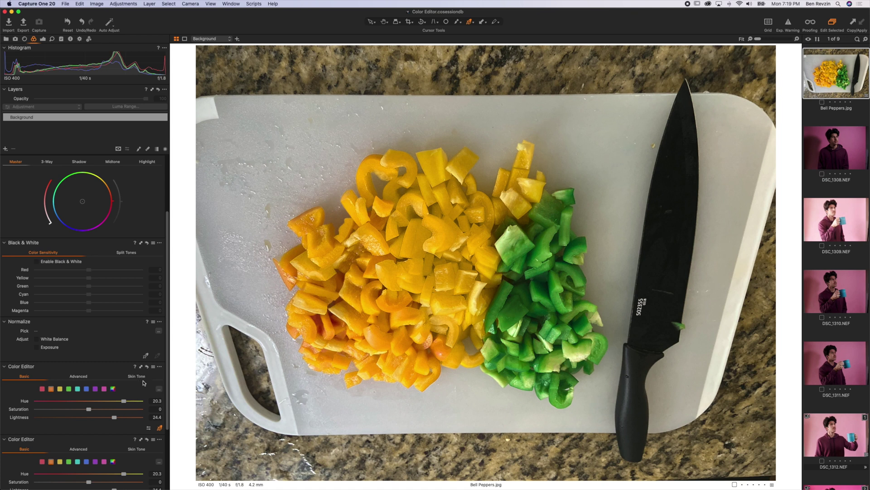
left_click_drag(147, 367, 147, 367)
left_click_drag(124, 401, 93, 409)
left_click(67, 23)
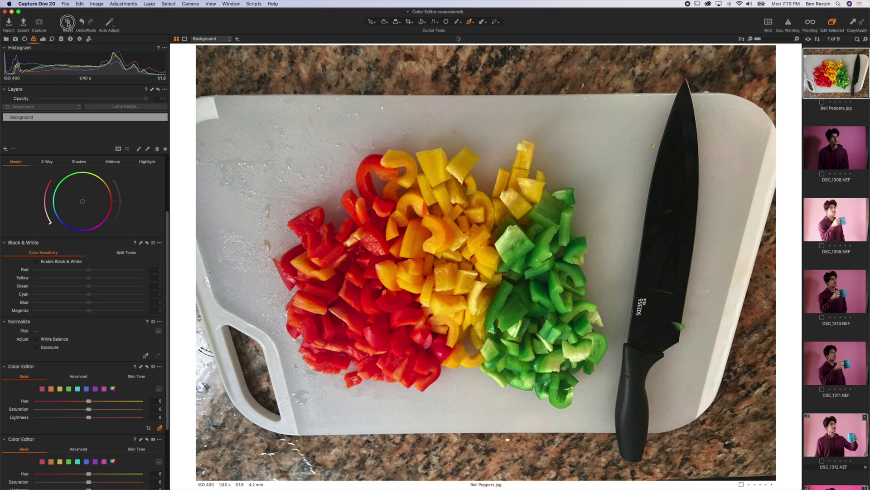
left_click_drag(68, 23, 68, 24)
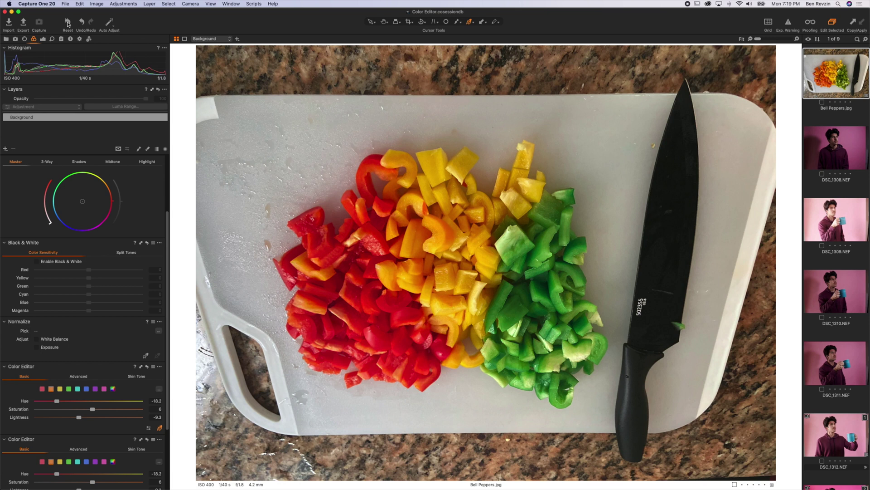
- Raise the overall contrast to 8 on the Exposure tab, then open DSC_1308.NEF
left_click(43, 39)
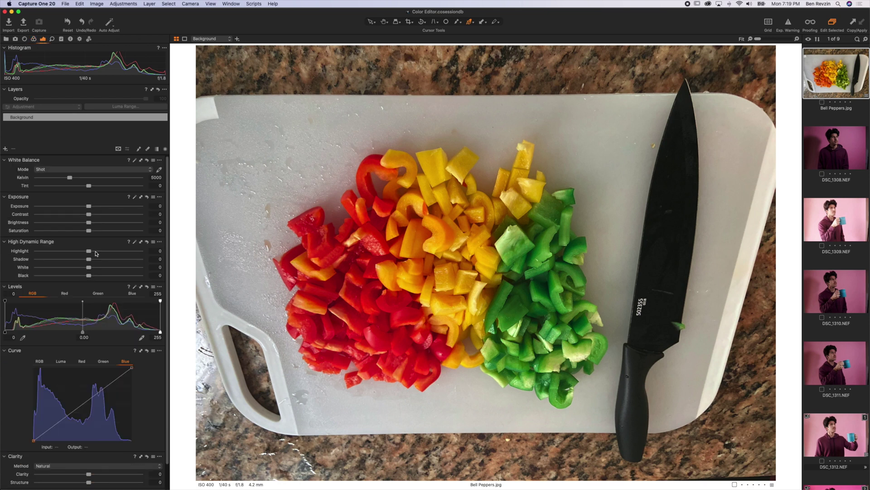
left_click(95, 215)
left_click_drag(95, 216, 97, 216)
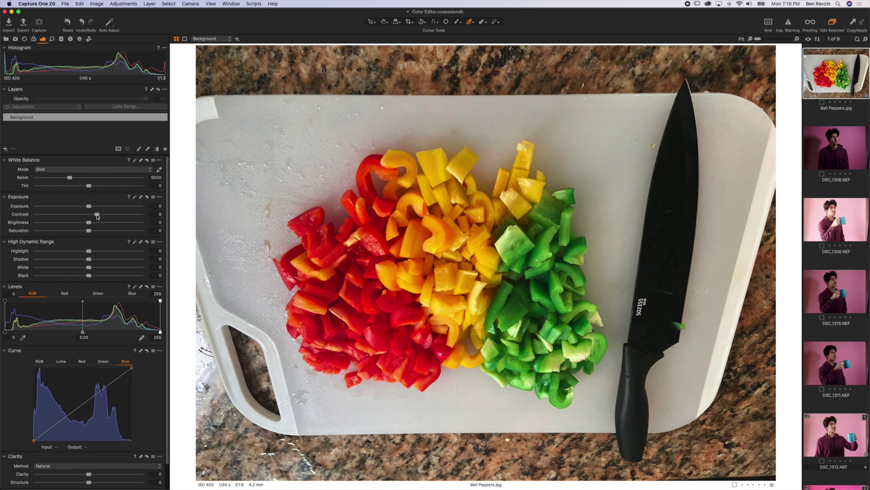
left_click(831, 144)
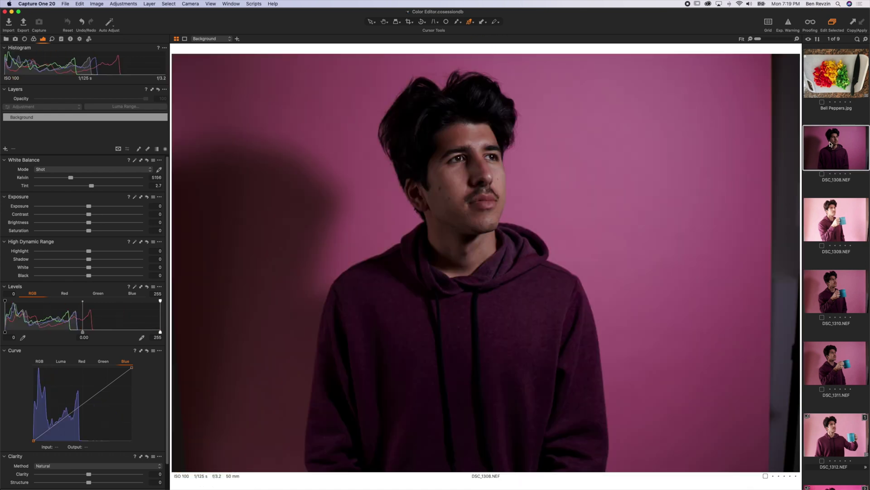
- Step through the filmstrip to the DSC_1312.NEF portrait
key("Right")
key("Right")
key("Right")
key("Right")
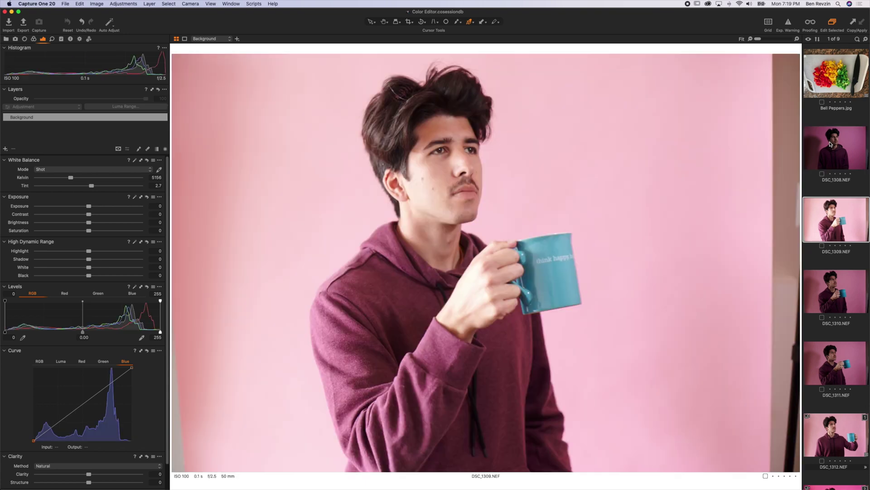
key("Left")
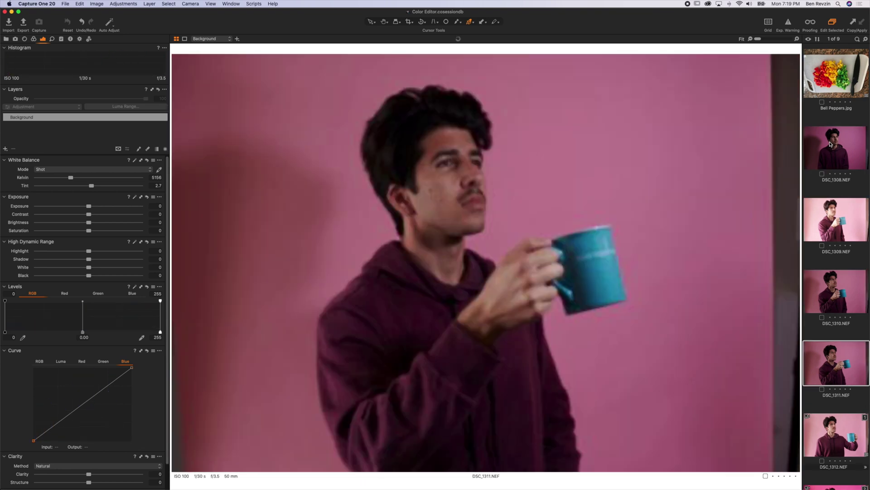
key("Right")
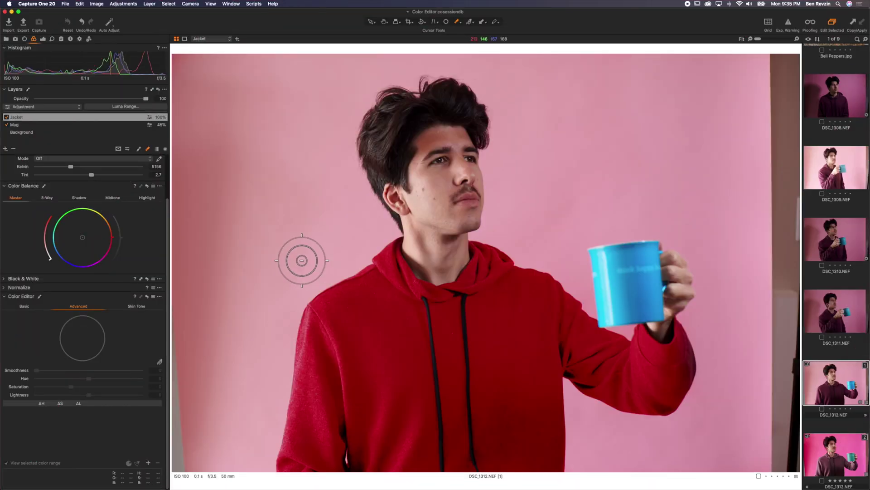
- Lower the red channel curve on the Exposure tab to push the hoodie toward teal
scroll(82, 181, "up", 2)
left_click(42, 40)
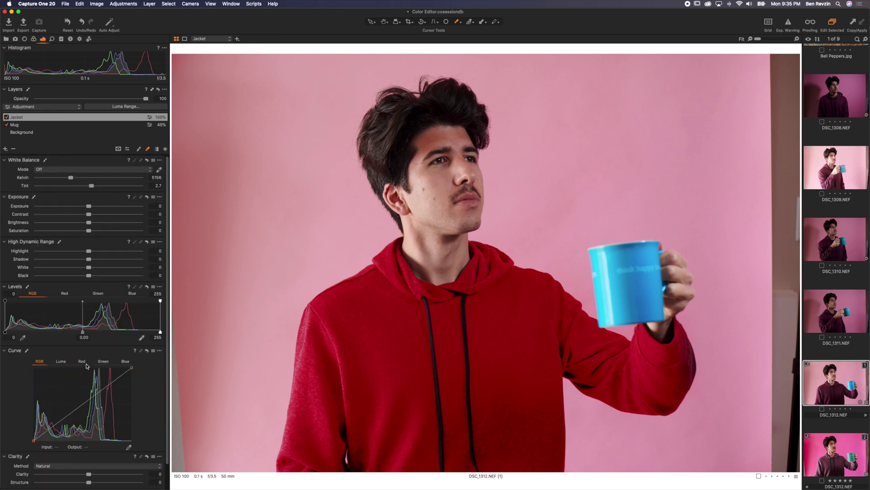
left_click(81, 361)
left_click_drag(90, 398, 89, 414)
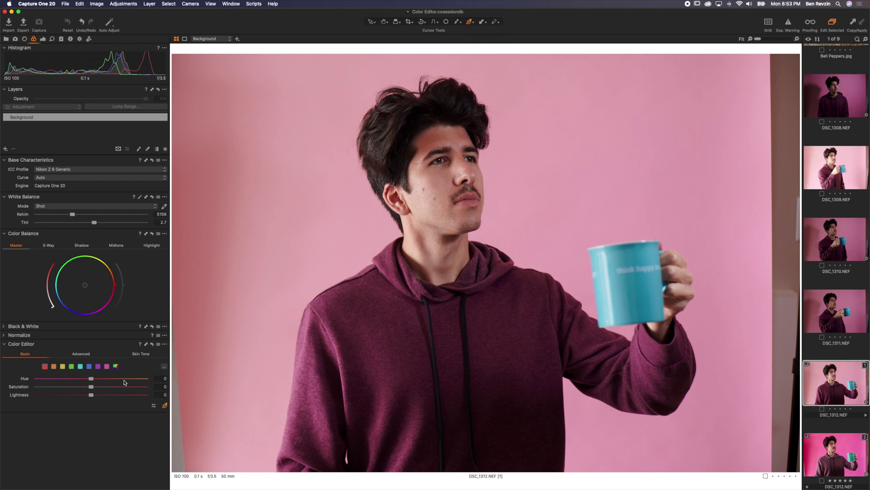
- Test Saturation at 80 and -80, reset it to 0, and switch to Advanced colour editing
left_click(134, 387)
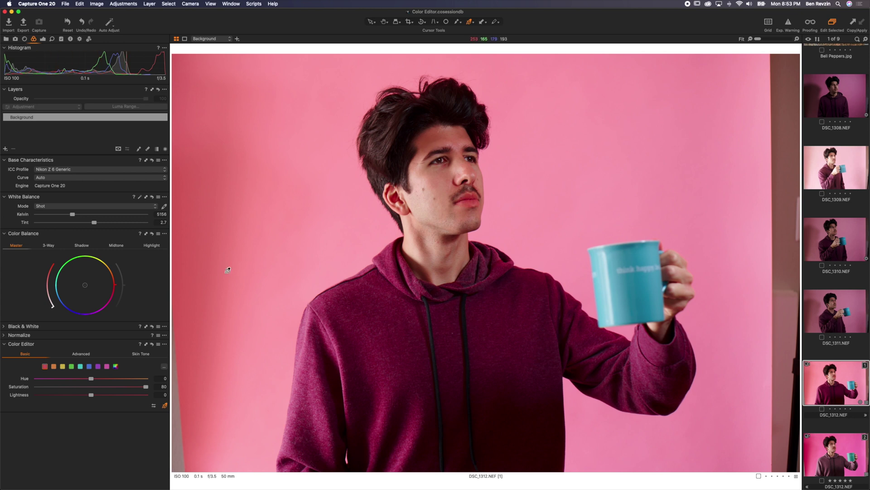
left_click_drag(71, 386, 2, 388)
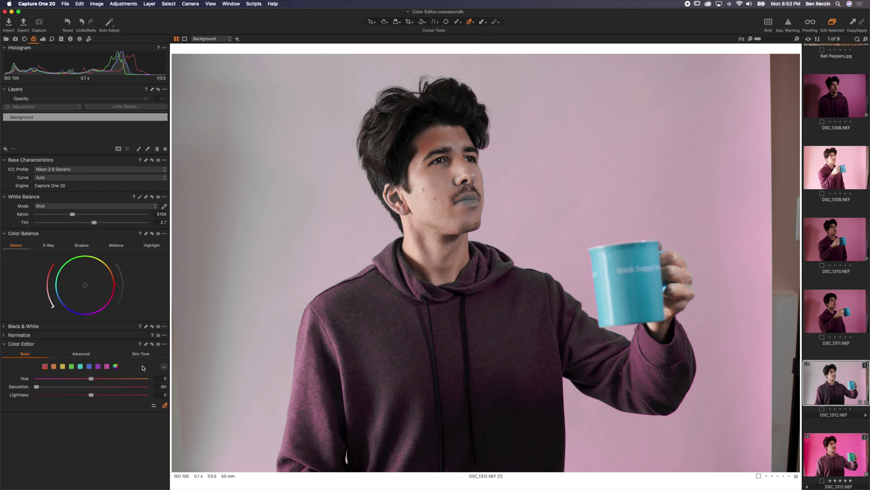
left_click(153, 344)
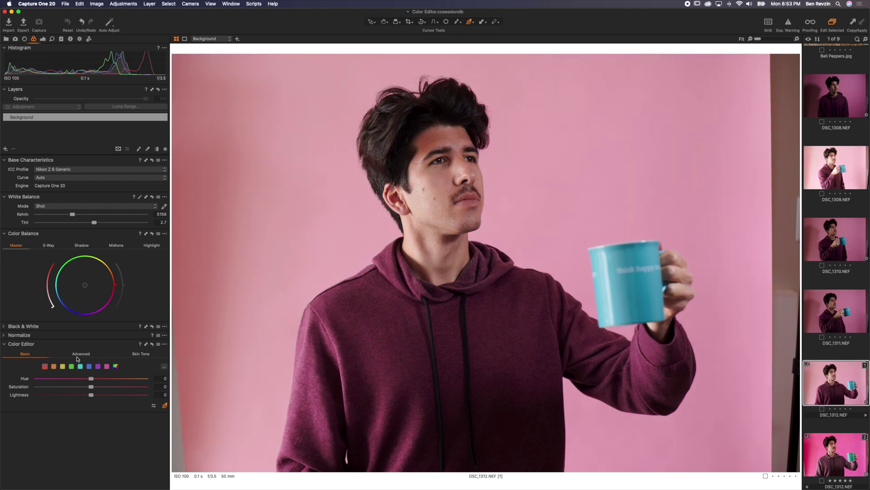
left_click(79, 355)
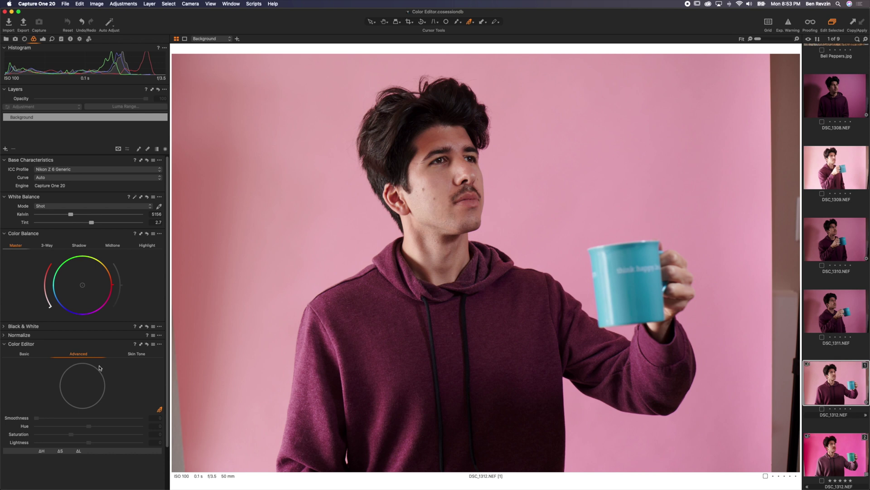
- Pick the cyan mug's colour range, raising its saturation to 65.5 and smoothness to 30
left_click(159, 411)
left_click(641, 295)
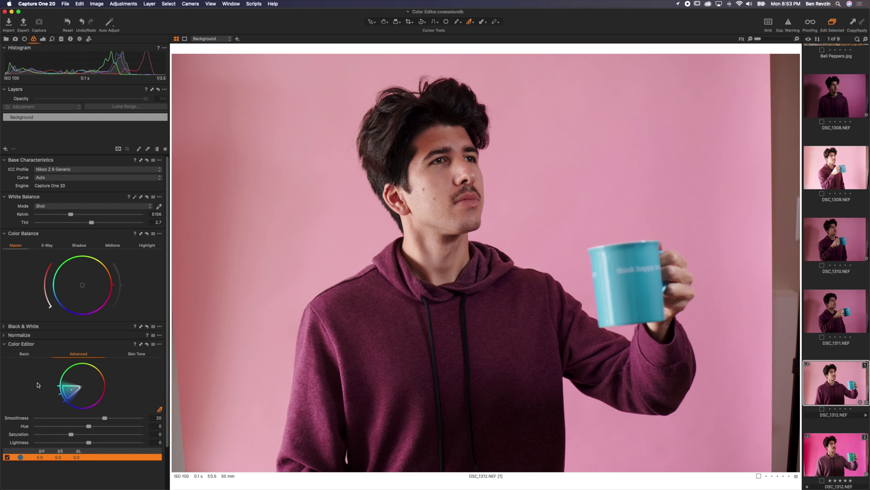
scroll(37, 384, "down", 3)
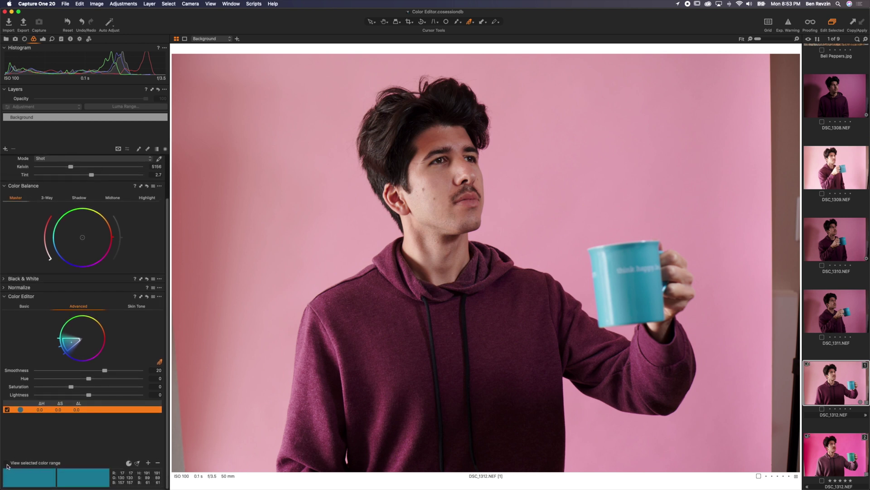
left_click(7, 463)
left_click_drag(71, 386, 89, 395)
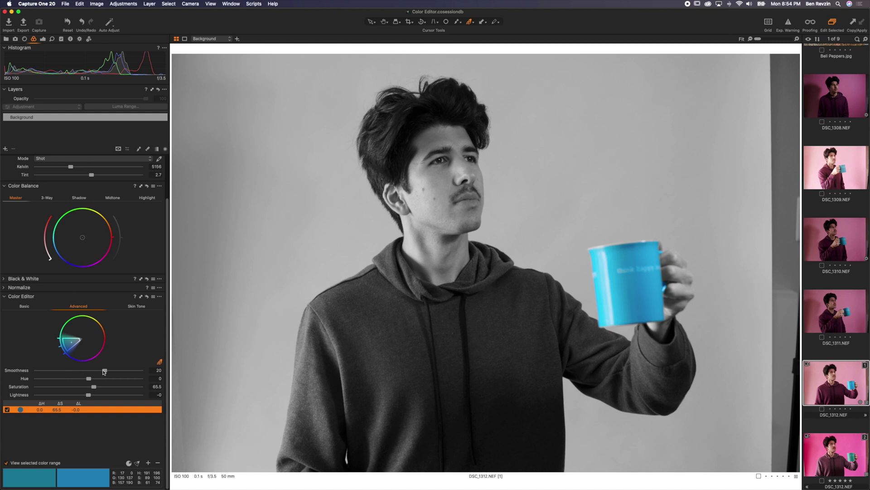
left_click_drag(104, 371, 33, 372)
left_click_drag(37, 373, 191, 367)
left_click(6, 463)
left_click(146, 297)
left_click(146, 296)
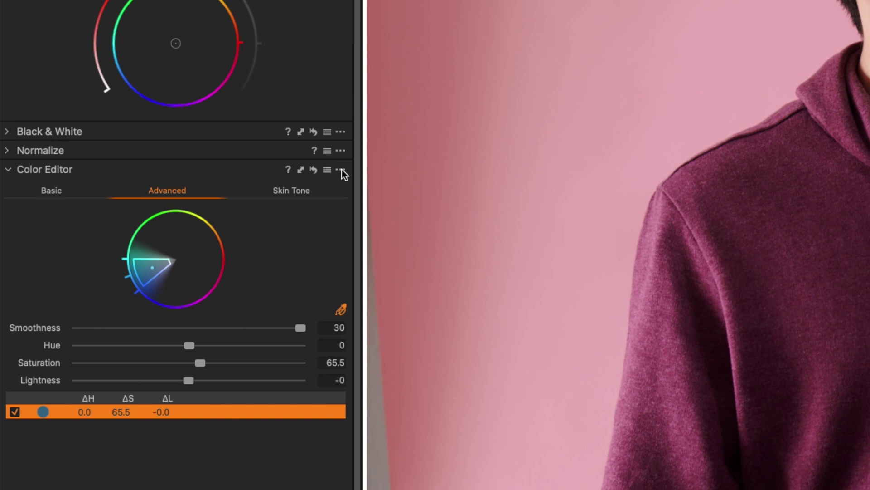
- Create a masked layer from the mug selection and add an RGB curve with darker shadows and brighter highlights
left_click(159, 296)
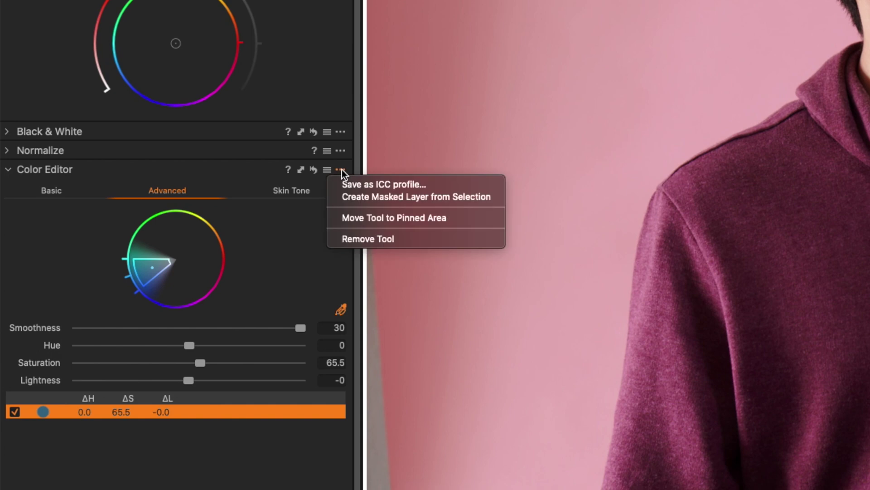
left_click(393, 203)
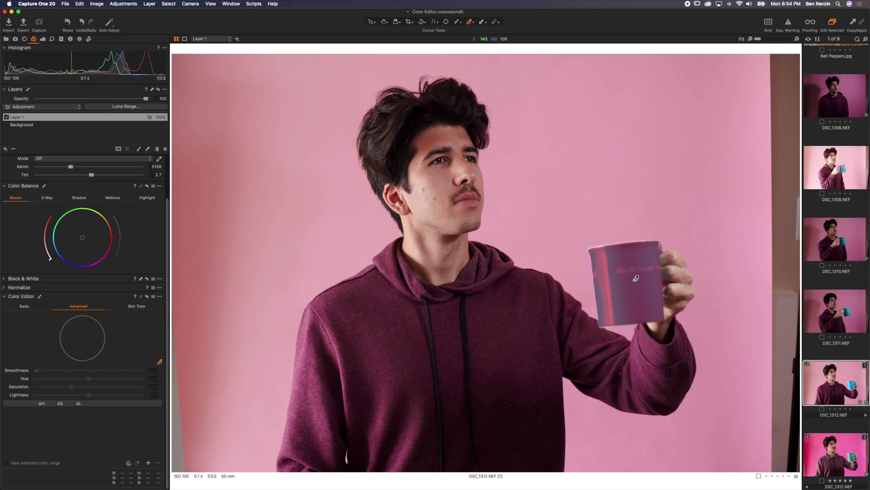
left_click(43, 40)
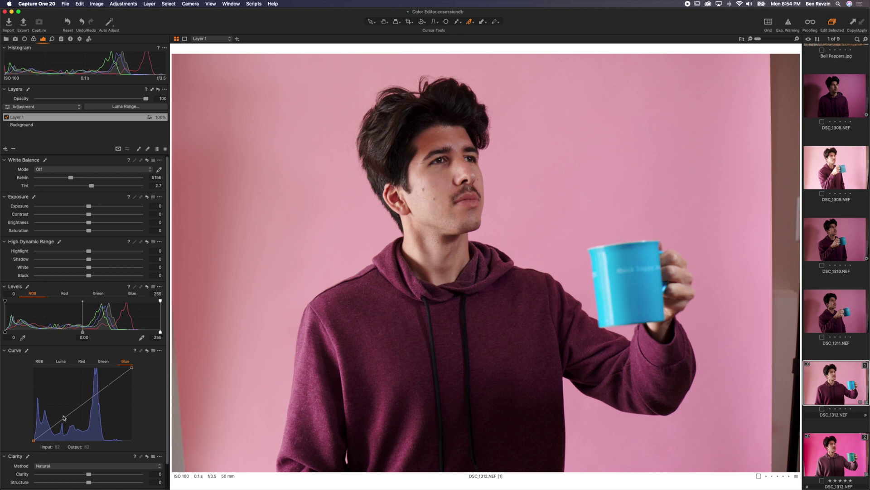
left_click(44, 361)
left_click_drag(61, 422, 63, 429)
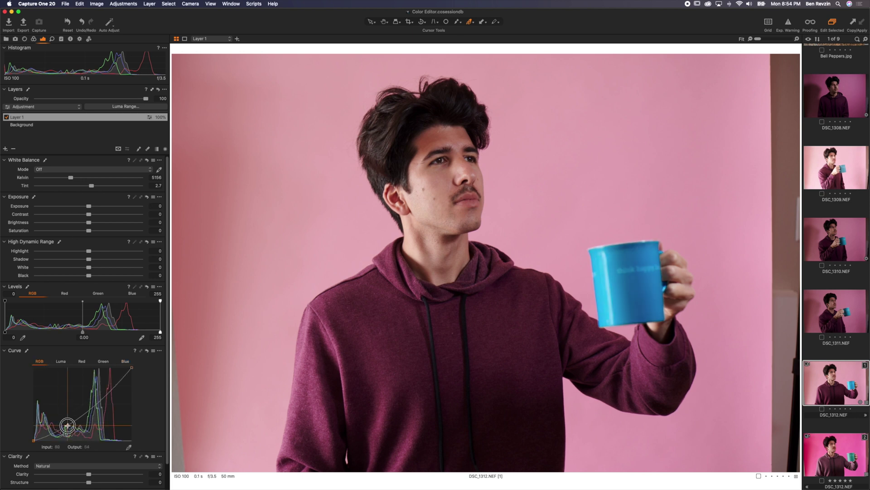
left_click_drag(111, 390, 105, 384)
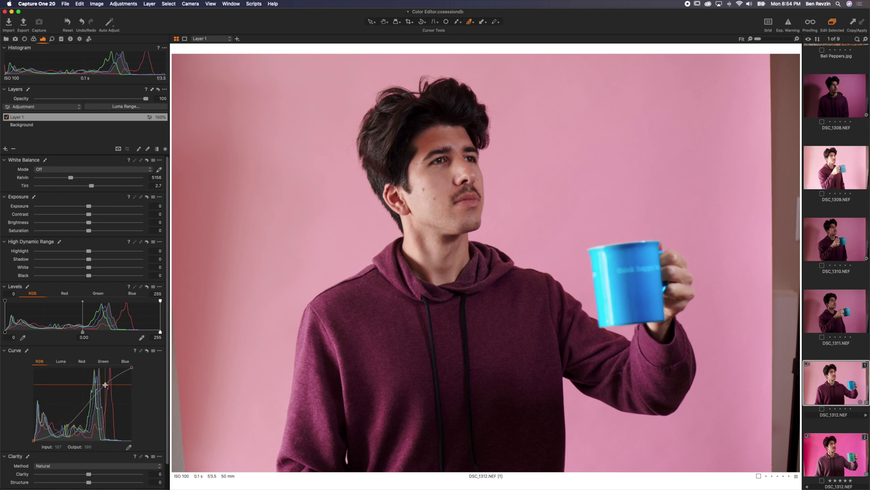
- Set the new layer's opacity to 45% and rename it 'Mug', toggling it to compare
left_click_drag(106, 98, 86, 99)
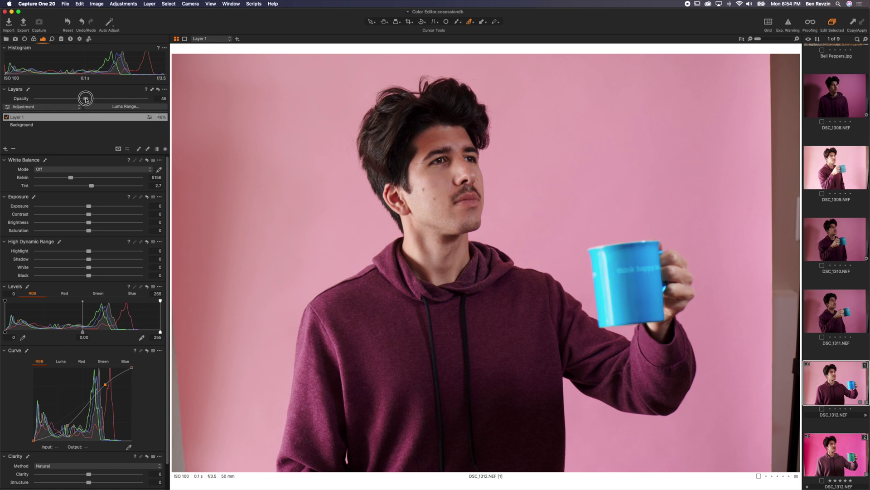
left_click(7, 117)
left_click(6, 117)
double_click(18, 118)
type("Mug")
key("Return")
left_click(6, 117)
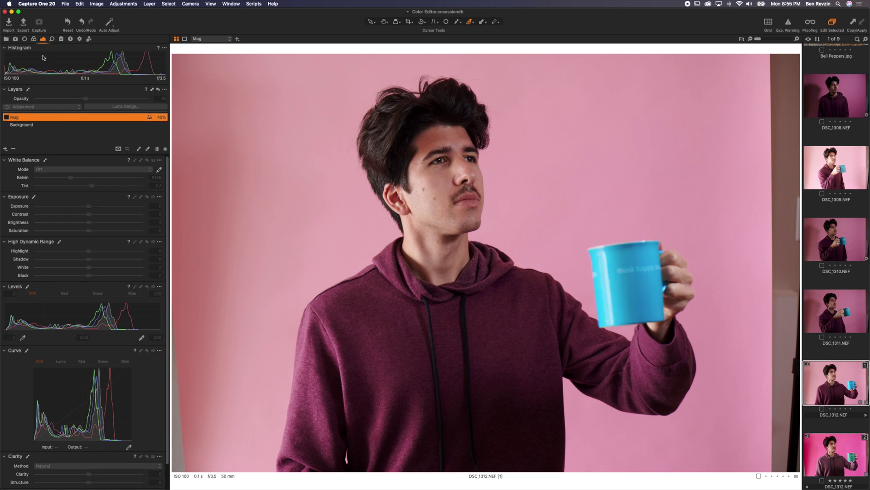
- Return to the Background layer and sample the maroon hoodie as a new colour range
left_click(34, 39)
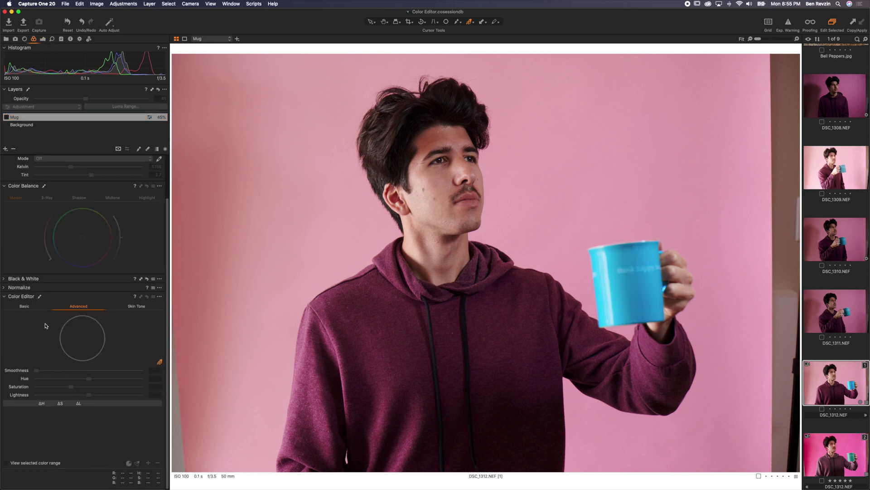
left_click(29, 125)
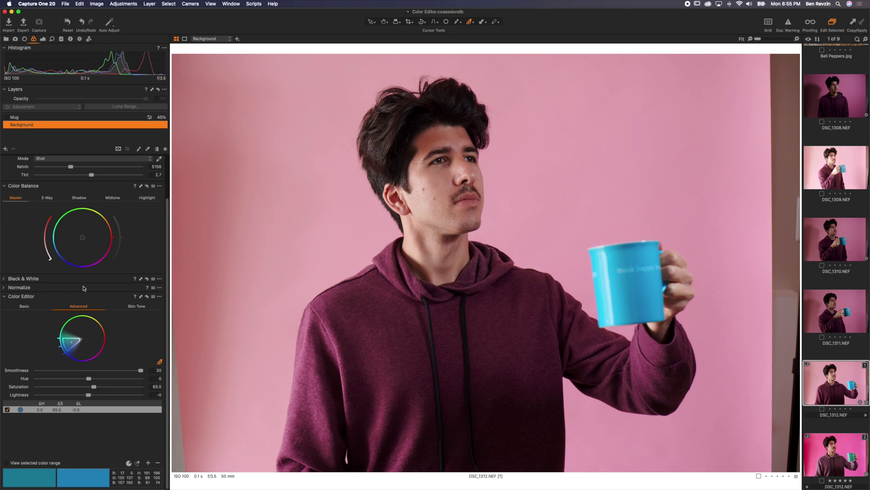
left_click(147, 297)
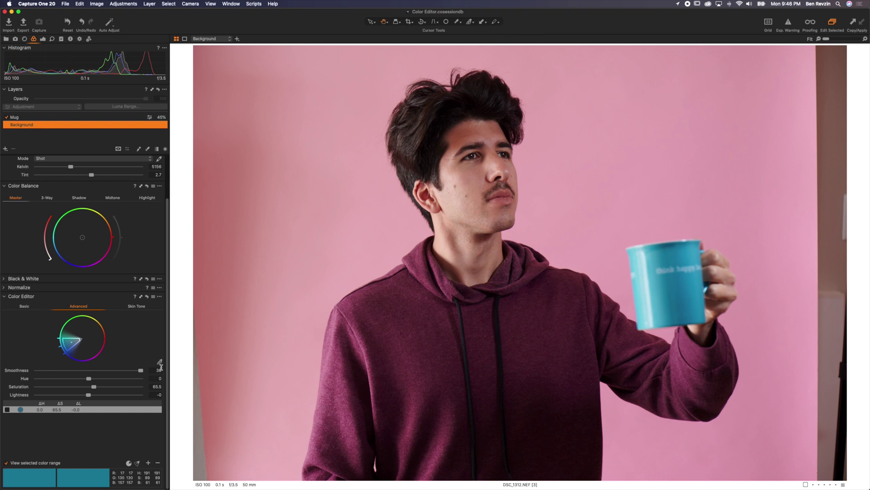
left_click(160, 362)
left_click(394, 361)
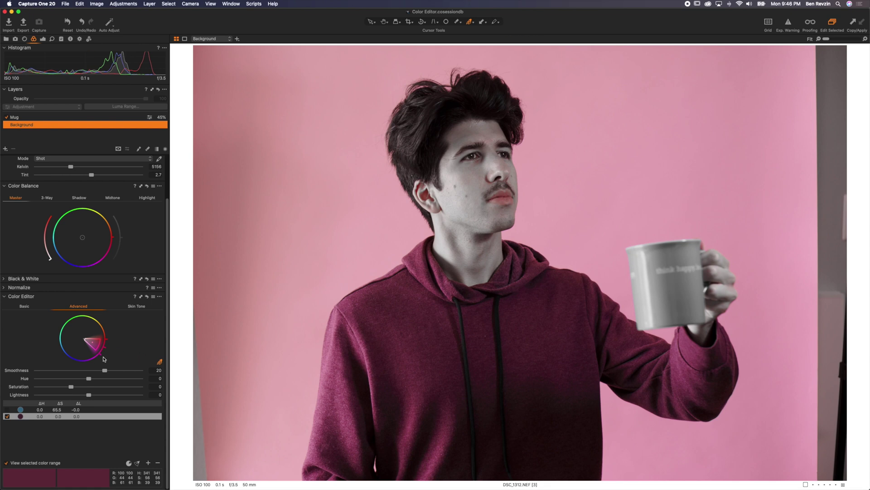
- Drag the range's wheel slice and edges to span the reds and magentas
left_click_drag(105, 347, 61, 349)
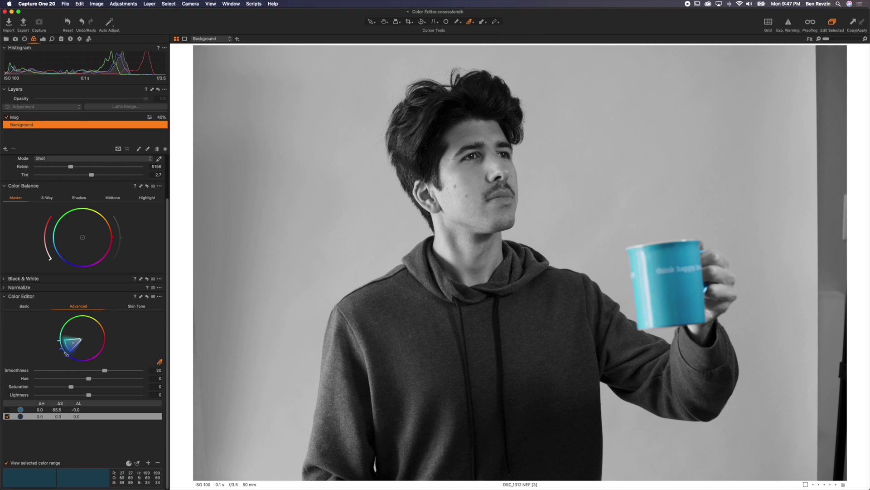
left_click_drag(66, 354, 122, 341)
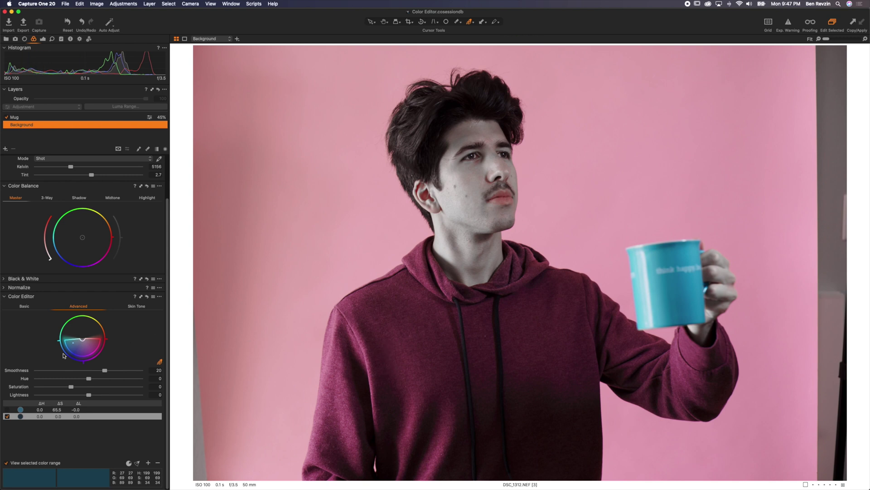
mouse_move(74, 345)
left_mouse_down()
mouse_move(79, 355)
mouse_move(90, 343)
left_mouse_up()
left_click_drag(90, 343, 93, 345)
left_click_drag(60, 341, 105, 348)
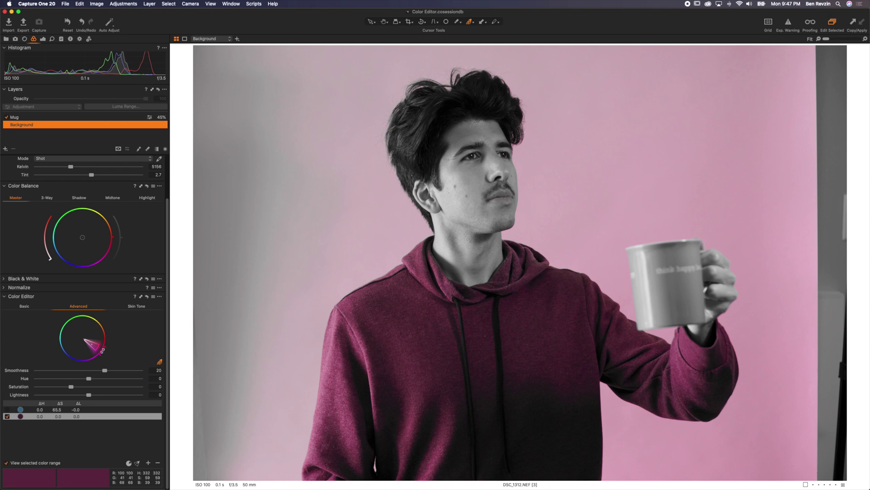
- Pull the hoodie range's slice edges inward until the pink backdrop drops out of the selection
mouse_move(96, 346)
left_mouse_down()
mouse_move(83, 339)
mouse_move(91, 344)
left_mouse_up()
left_click_drag(84, 339, 91, 343)
left_click(6, 464)
left_click(6, 463)
left_click(159, 298)
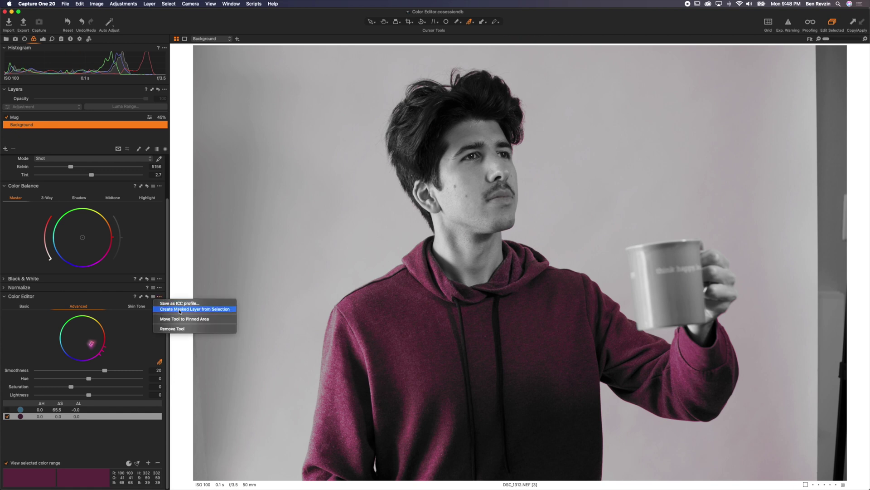
- Create a masked layer from the hoodie colour range and return the image to full colour
left_click(180, 309)
left_click(64, 132)
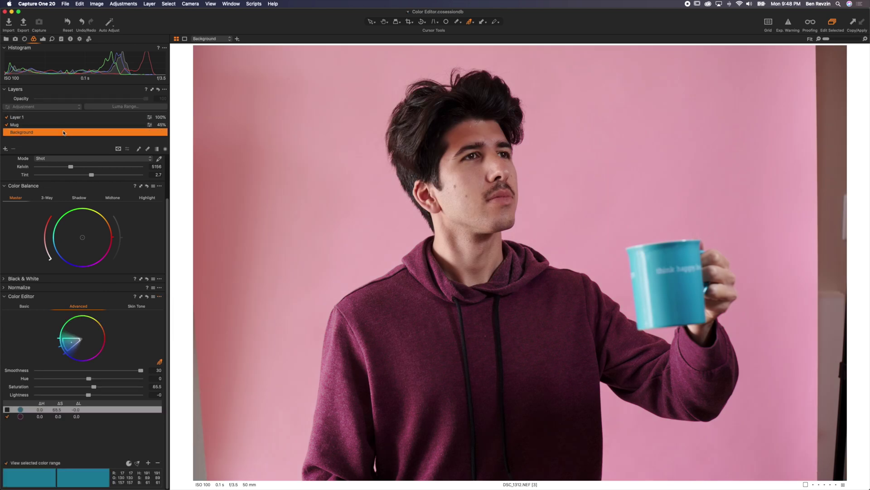
left_click(31, 416)
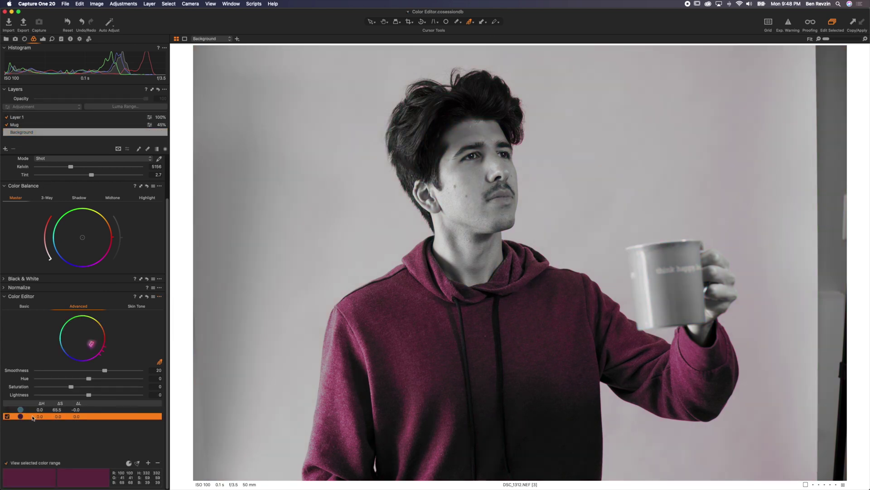
left_click(6, 463)
- Rename the new layer to 'Jacket' and display its mask in red
double_click(17, 116)
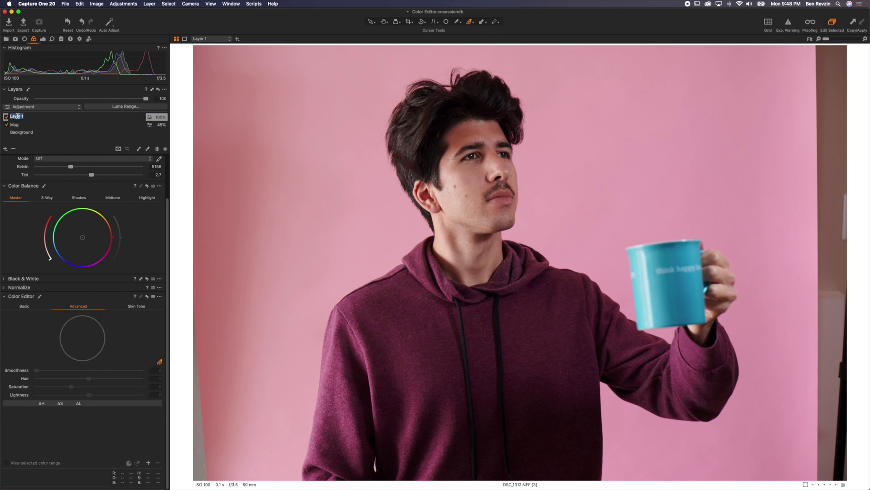
type("Jacket")
key("Return")
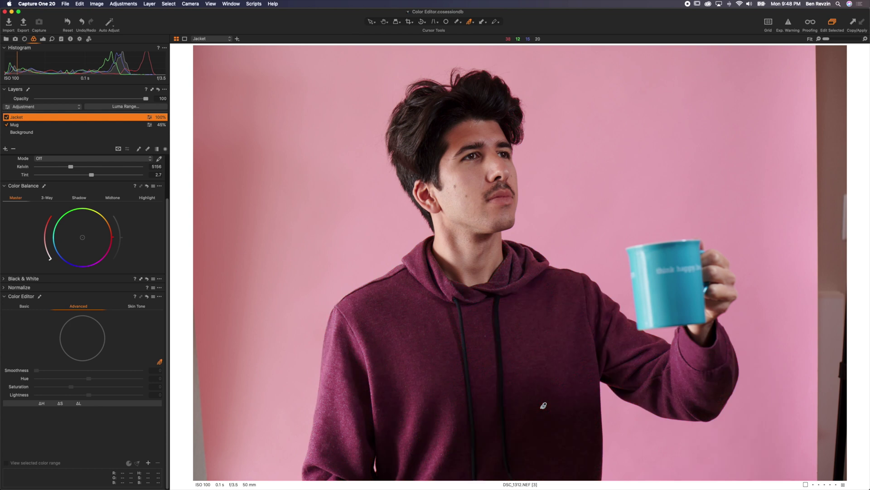
left_click(119, 149)
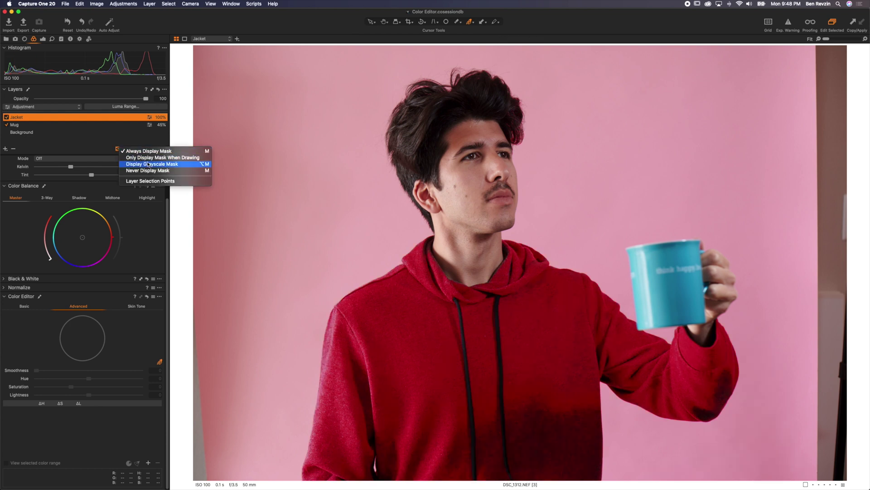
- View the Jacket mask in greyscale and paint the lower jacket into it with an enlarged brush
left_click(154, 165)
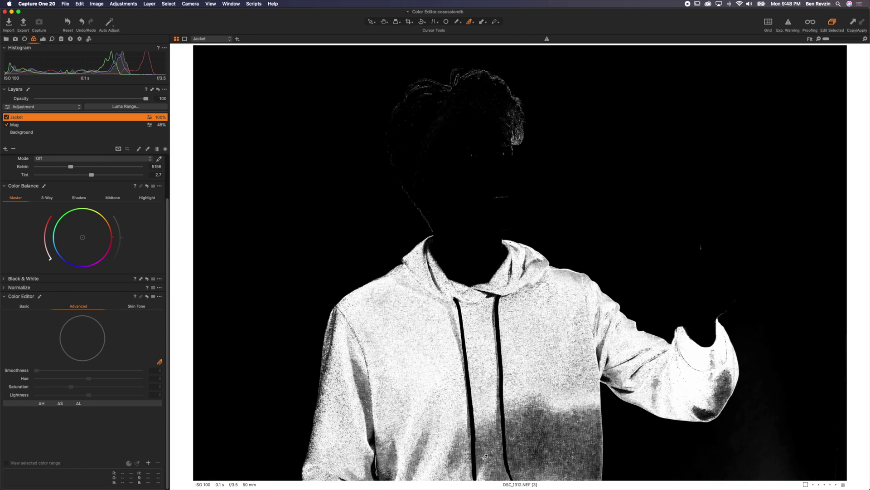
key("b")
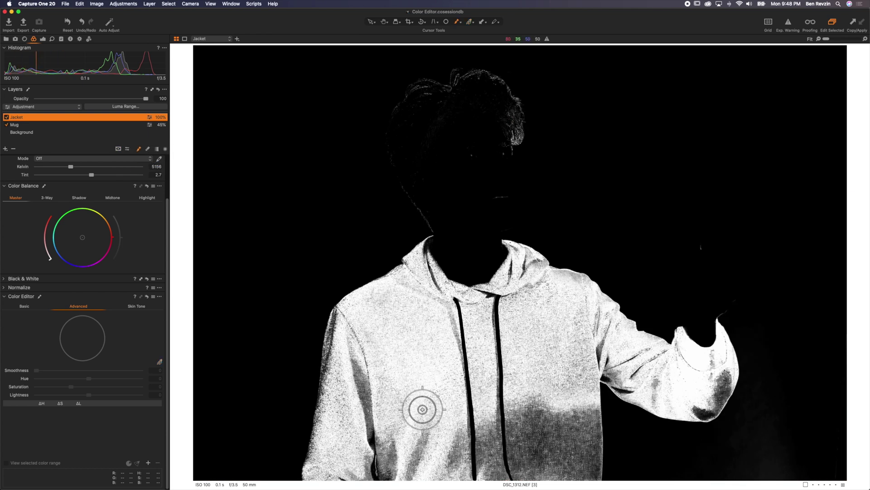
key("bracketright")
key("bracketright")
key("bracketright")
key("bracketright")
mouse_move(402, 393)
left_mouse_down()
mouse_move(393, 416)
mouse_move(412, 457)
mouse_move(450, 480)
mouse_move(434, 386)
mouse_move(479, 397)
mouse_move(509, 473)
mouse_move(547, 468)
mouse_move(579, 431)
mouse_move(576, 322)
mouse_move(362, 405)
mouse_move(350, 332)
mouse_move(633, 377)
mouse_move(713, 374)
mouse_move(691, 398)
mouse_move(708, 388)
mouse_move(703, 396)
mouse_move(639, 357)
mouse_move(583, 307)
mouse_move(630, 351)
mouse_move(663, 372)
mouse_move(572, 286)
mouse_move(523, 269)
mouse_move(498, 346)
left_mouse_up()
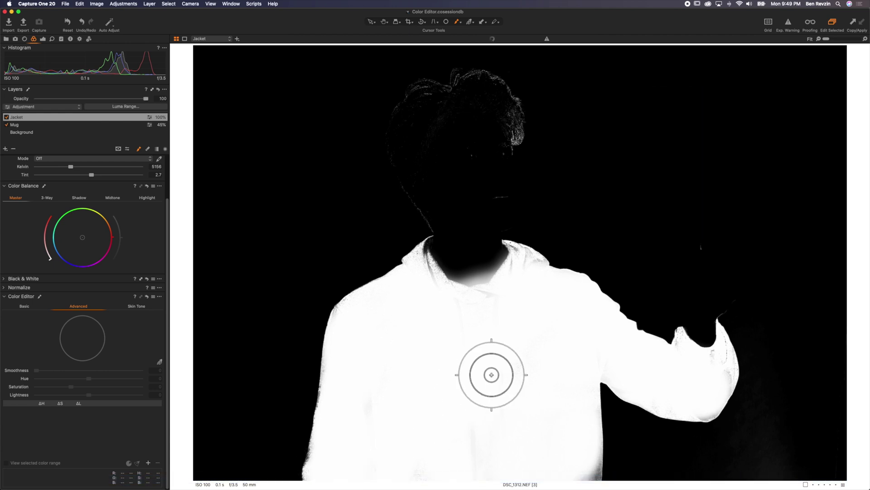
right_click(491, 369)
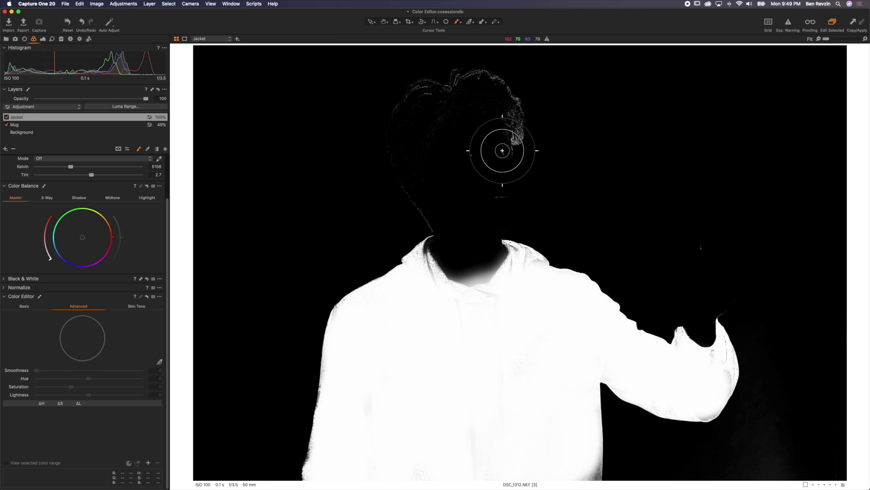
- Erase the hair from the Jacket mask with an eraser of about 1,409, then hide the overlay
key("e")
right_click(524, 130)
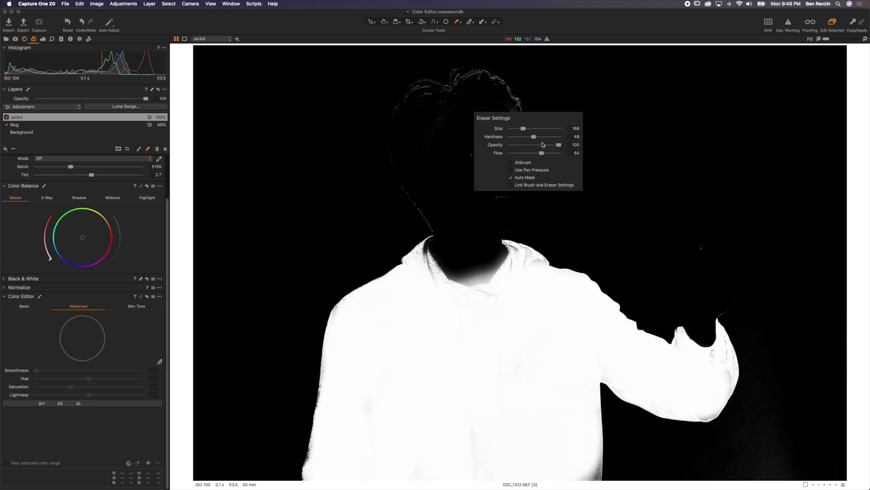
mouse_move(546, 131)
left_mouse_down()
mouse_move(474, 93)
mouse_move(482, 97)
left_mouse_up()
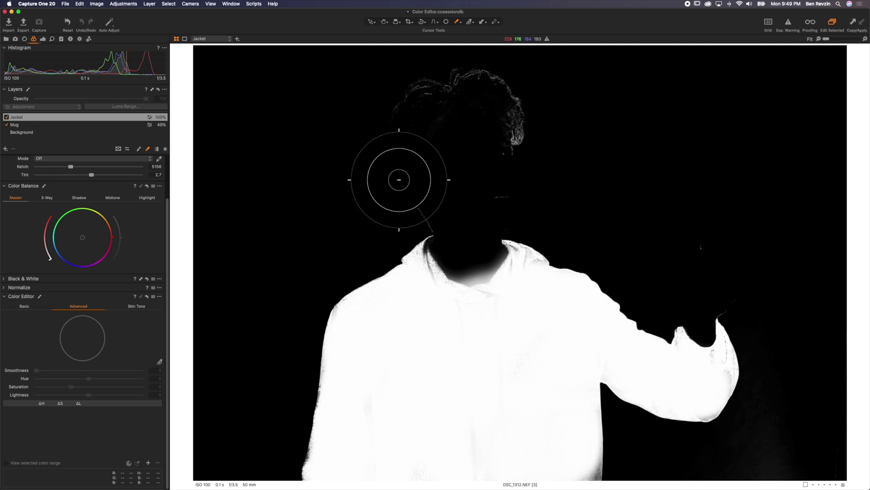
mouse_move(439, 190)
left_mouse_down()
mouse_move(538, 74)
mouse_move(437, 111)
left_mouse_up()
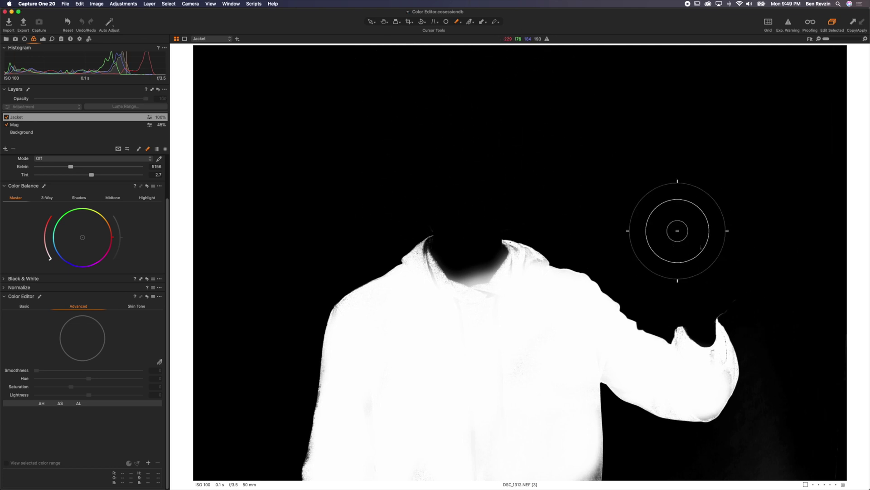
key("m")
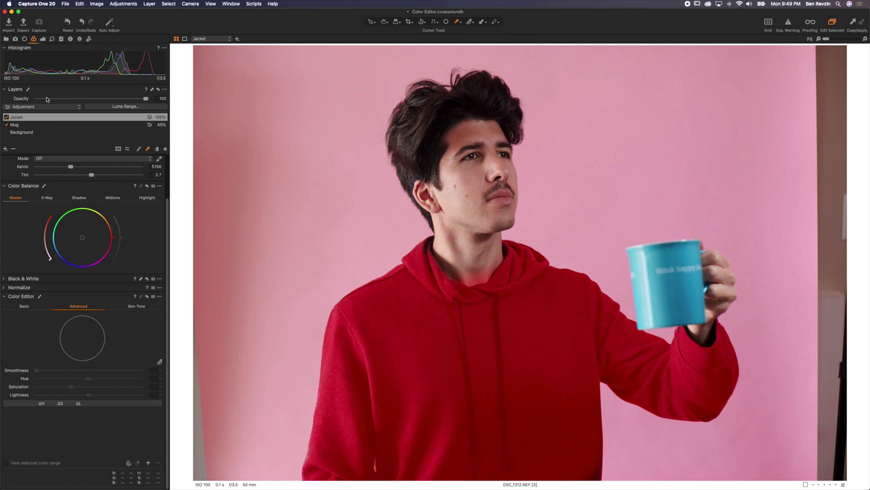
- On the Jacket layer, pull down the Red Curve point to turn the hoodie teal-green
left_click(45, 118)
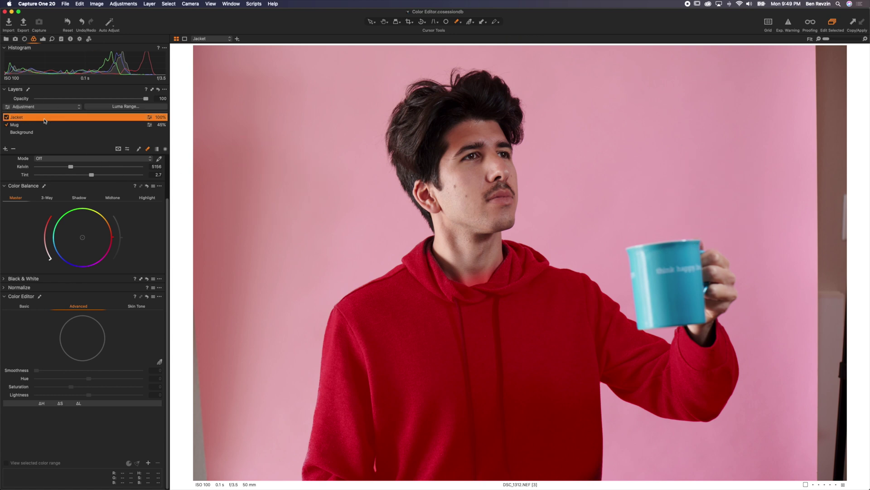
left_click(43, 39)
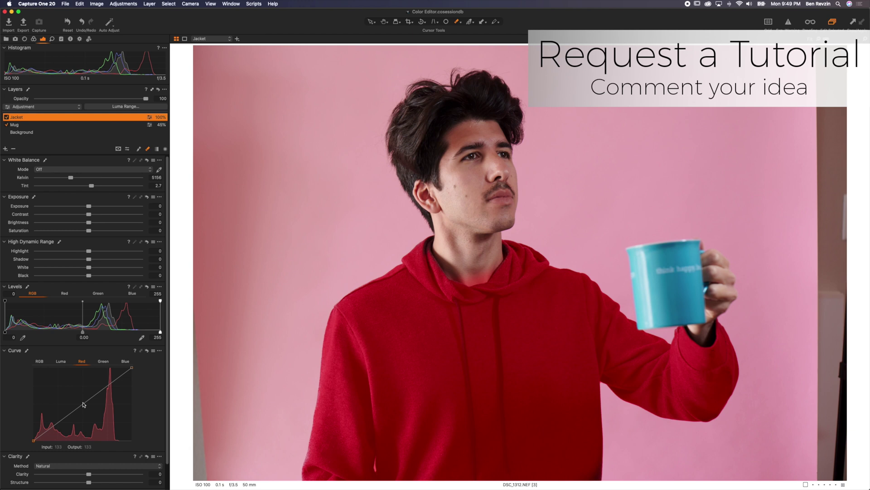
left_click_drag(83, 405, 89, 423)
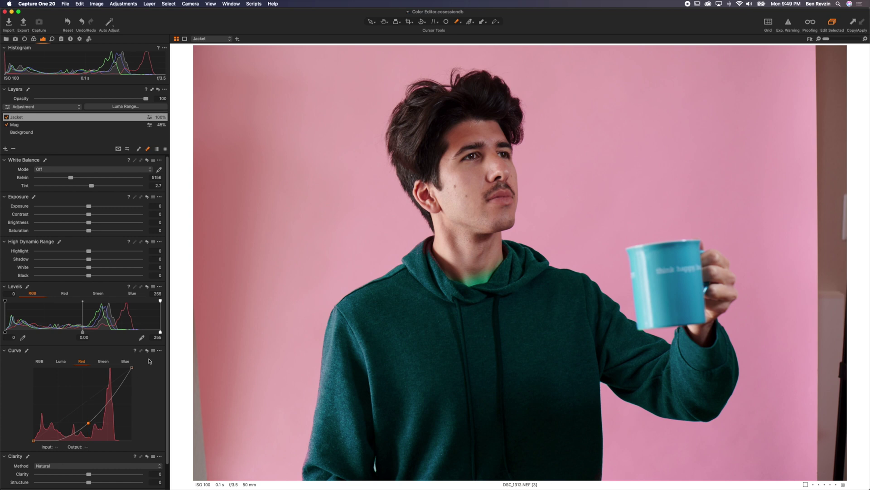
left_click_drag(150, 353, 150, 354)
scroll(467, 261, "up", 5)
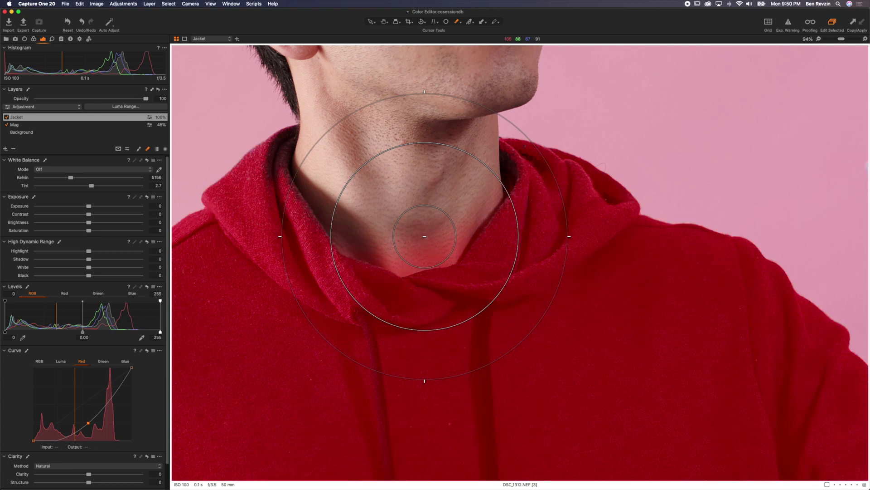
- Erase the neck skin from the Jacket mask, fit the photo, and toggle the layer to compare
right_click(424, 236)
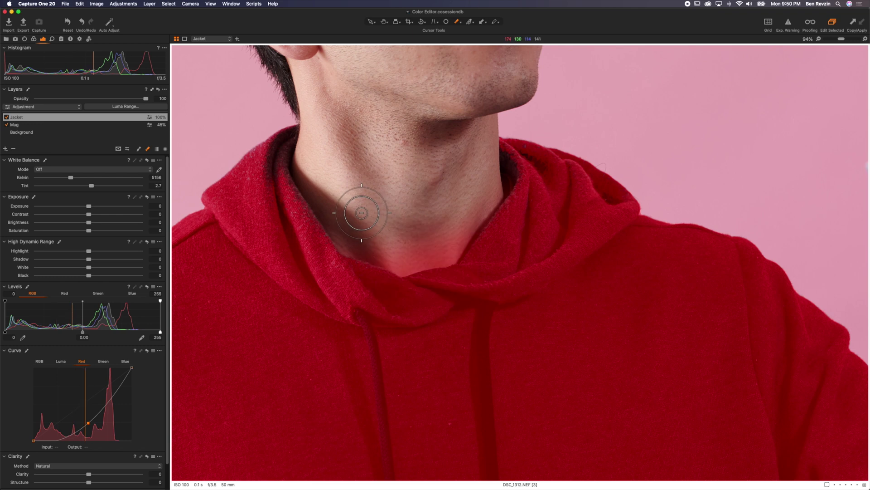
mouse_move(359, 239)
left_mouse_down()
mouse_move(423, 252)
mouse_move(402, 260)
mouse_move(435, 255)
mouse_move(414, 257)
mouse_move(462, 226)
mouse_move(439, 250)
mouse_move(489, 178)
mouse_move(423, 243)
left_mouse_up()
key("h")
key("super+0")
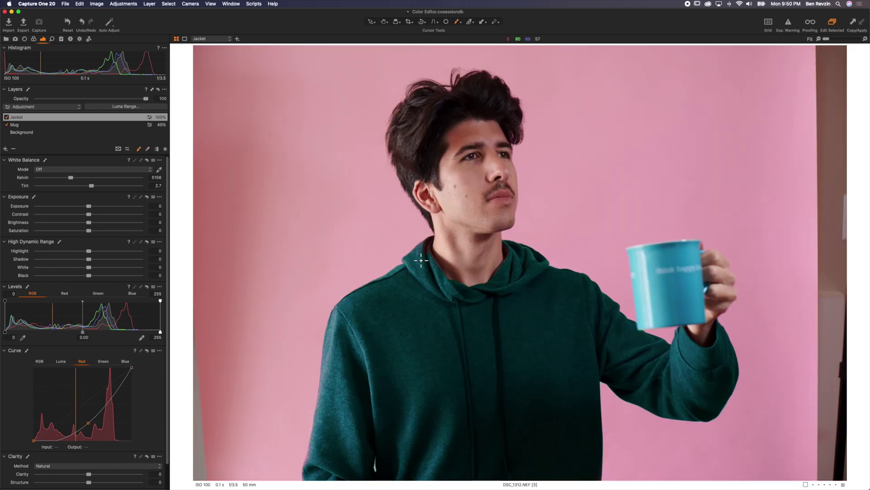
key("b")
left_click(6, 117)
left_click(6, 117)
- Add a new empty layer named 'Background paper'
left_click(5, 148)
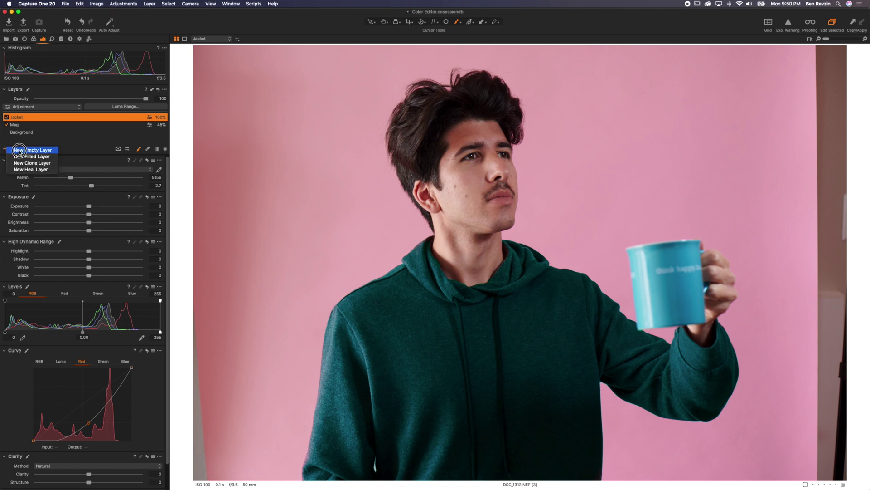
left_click(20, 150)
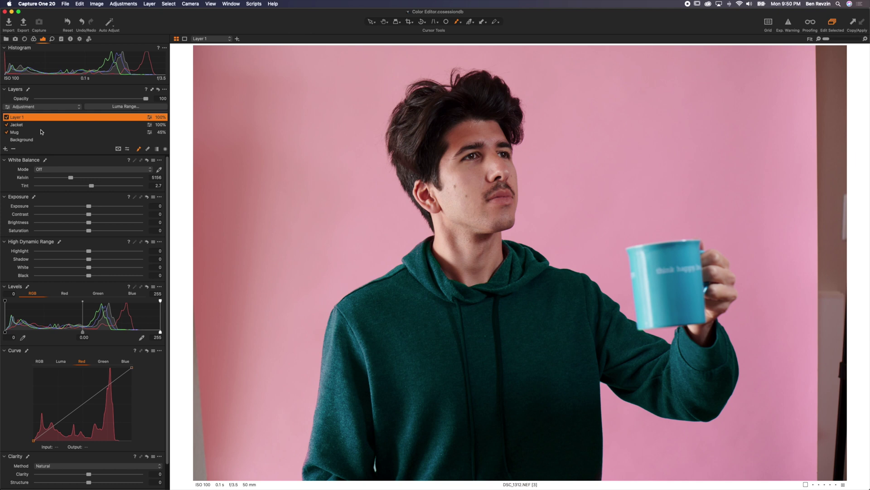
double_click(18, 118)
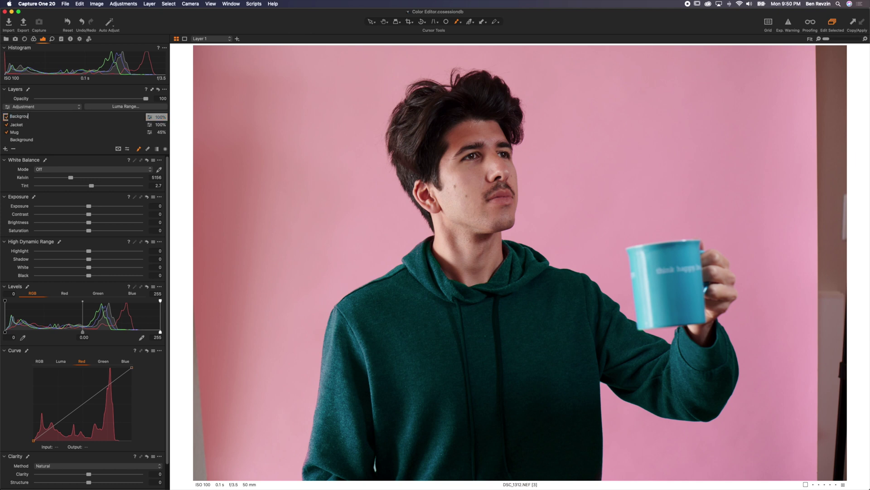
type("Background paper")
key("Return")
- Fill the Background paper layer's mask across the whole image
right_click(39, 123)
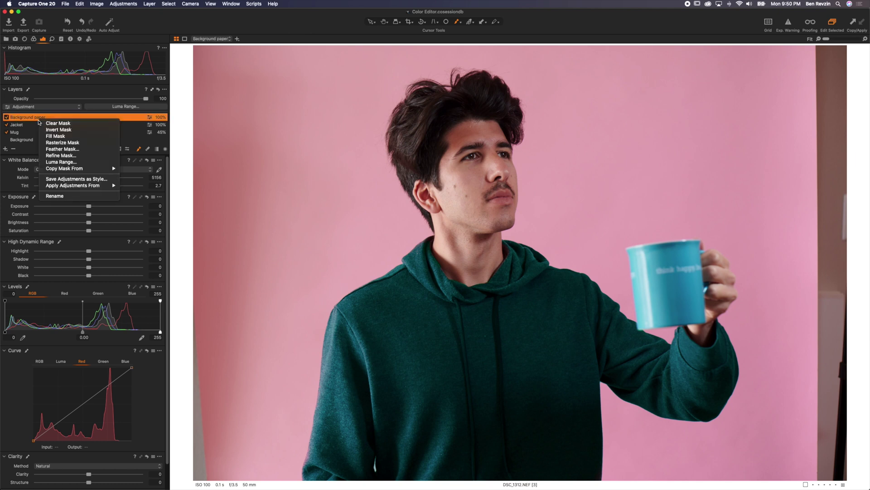
mouse_move(98, 171)
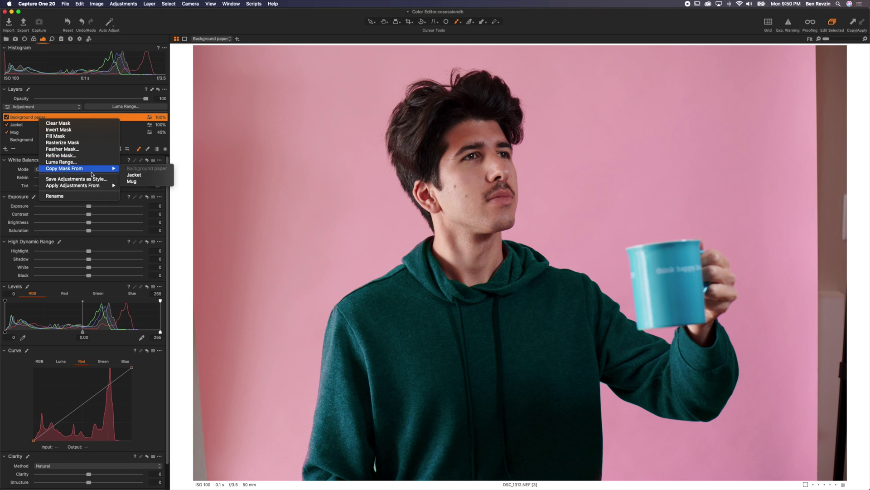
left_click(129, 175)
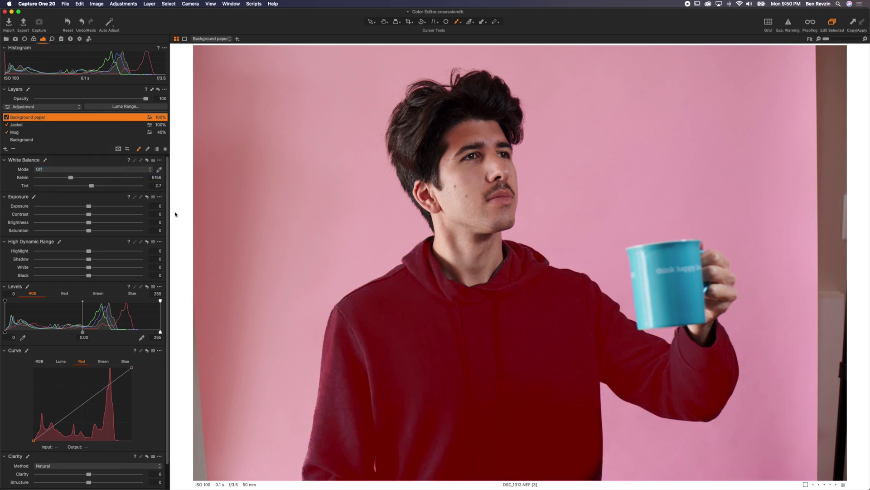
right_click(50, 118)
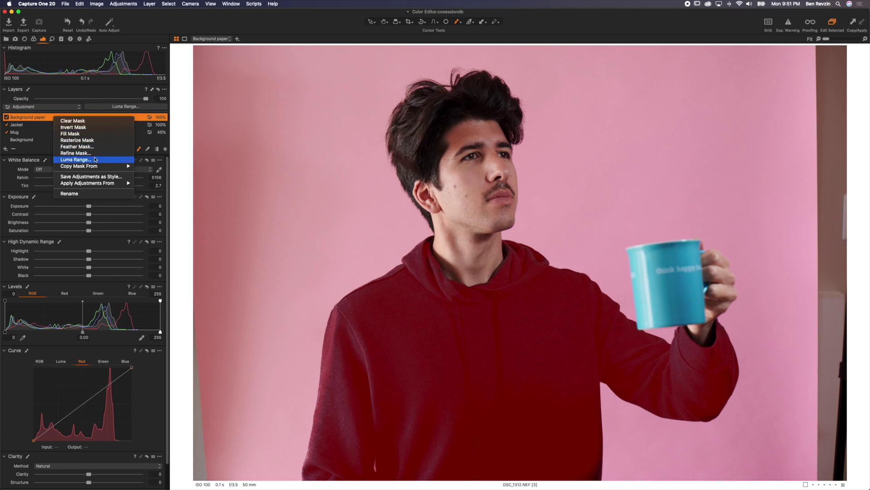
left_click(88, 133)
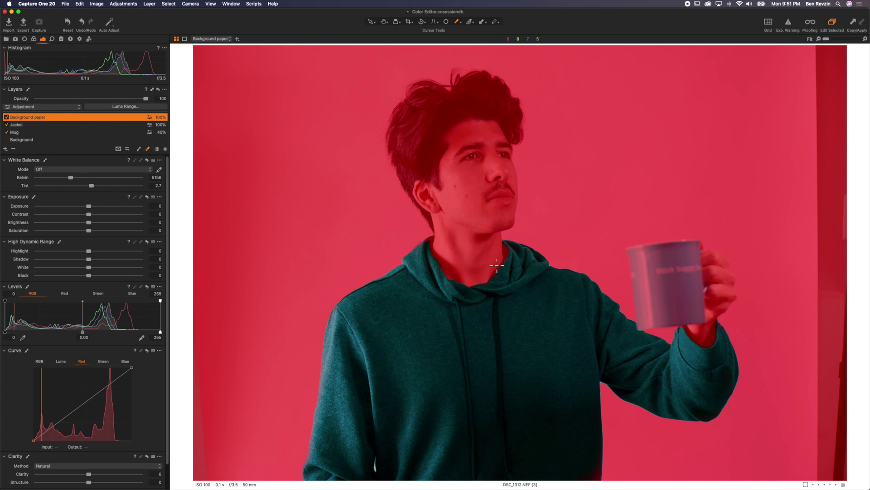
- Erase the person, mug and remaining hair from the backdrop mask, then hide the overlay
right_click(470, 248)
mouse_move(472, 252)
left_mouse_down()
mouse_move(647, 255)
mouse_move(502, 189)
mouse_move(464, 119)
mouse_move(383, 179)
mouse_move(420, 229)
mouse_move(383, 143)
mouse_move(384, 111)
mouse_move(401, 92)
left_mouse_up()
right_click(383, 179)
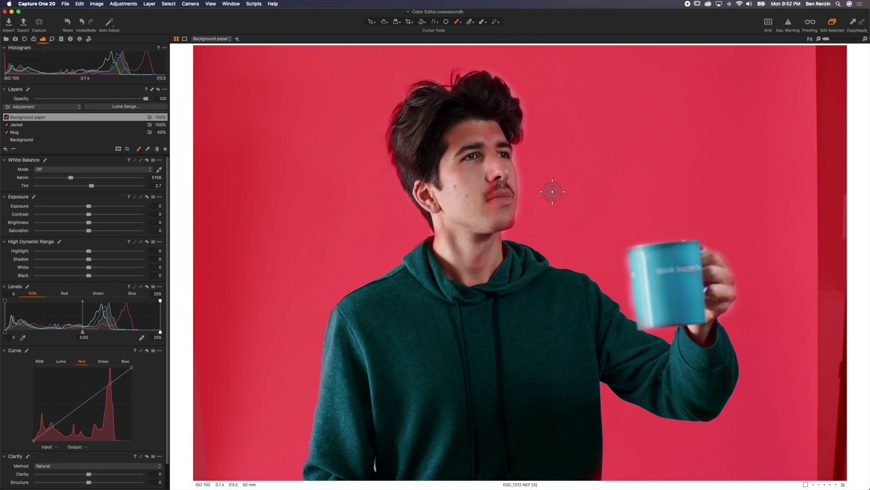
key("m")
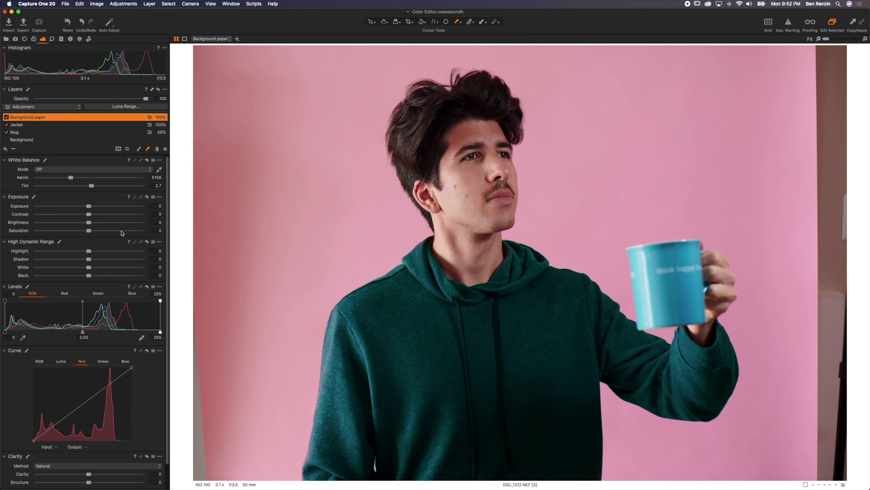
- Set the Background paper layer's saturation to -89 and reset the trial Red Curve change
mouse_move(121, 232)
left_mouse_down()
mouse_move(112, 231)
mouse_move(138, 233)
mouse_move(132, 231)
left_mouse_up()
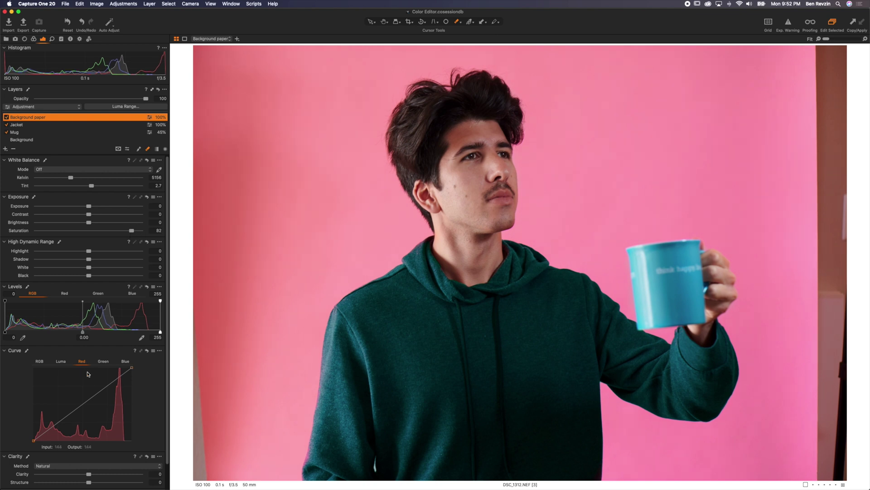
mouse_move(84, 404)
left_mouse_down()
mouse_move(79, 394)
mouse_move(85, 407)
left_mouse_up()
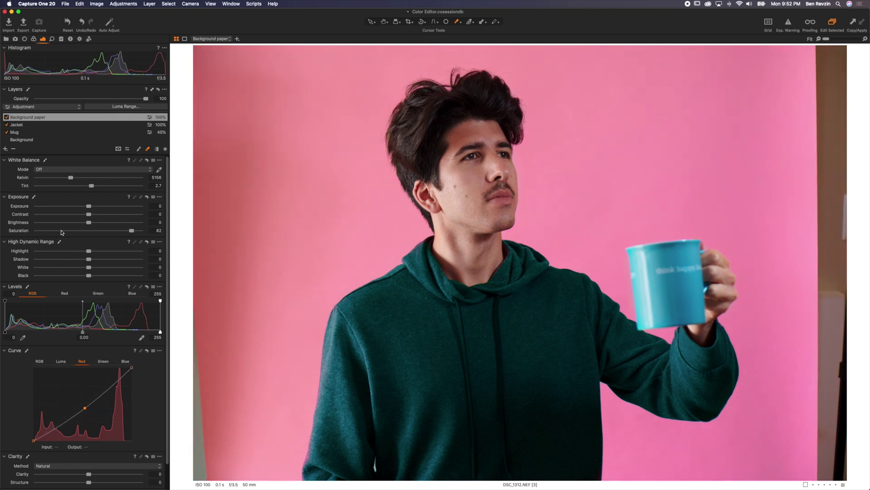
left_click_drag(66, 232, 47, 236)
left_click(147, 350)
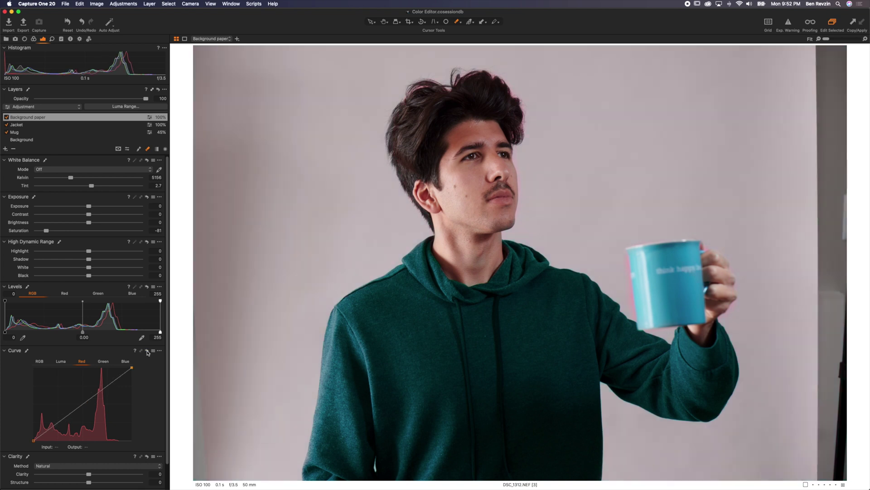
left_click_drag(46, 231, 41, 232)
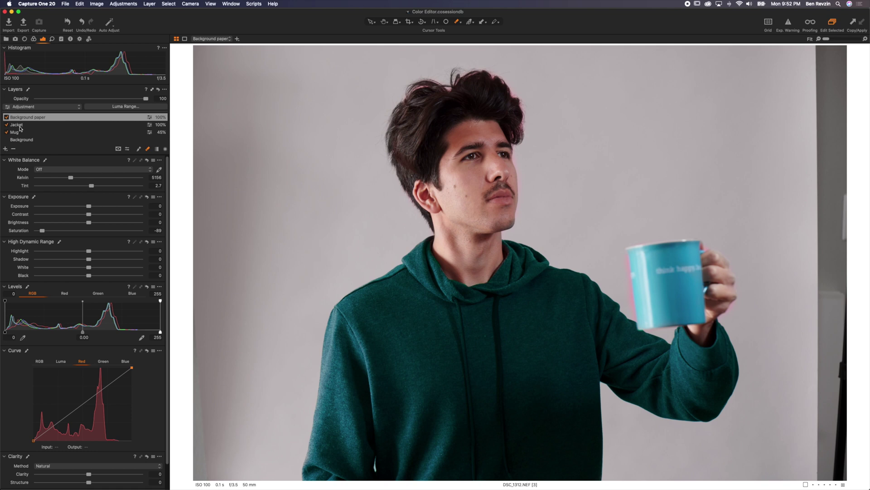
- Compare before/after with Reset, check the mug edge zoomed in, and touch up the backdrop mask near the hair
left_click(69, 24)
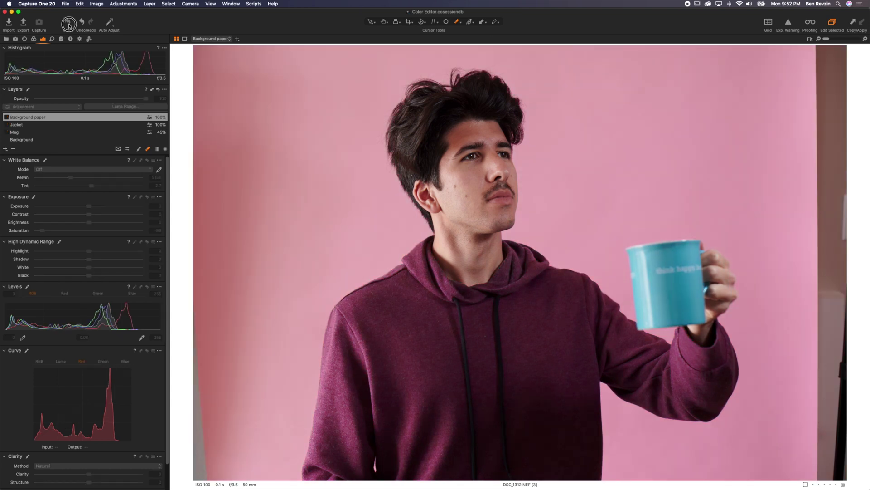
left_click_drag(69, 24, 69, 26)
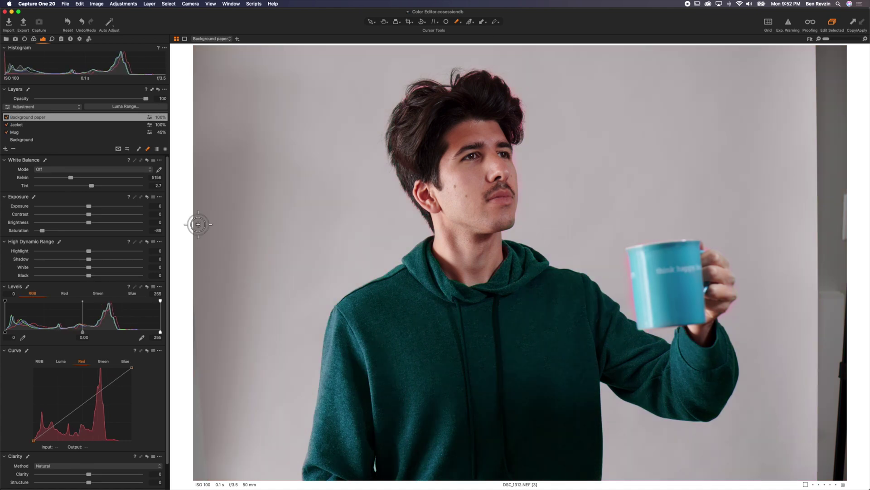
scroll(643, 295, "up", 5)
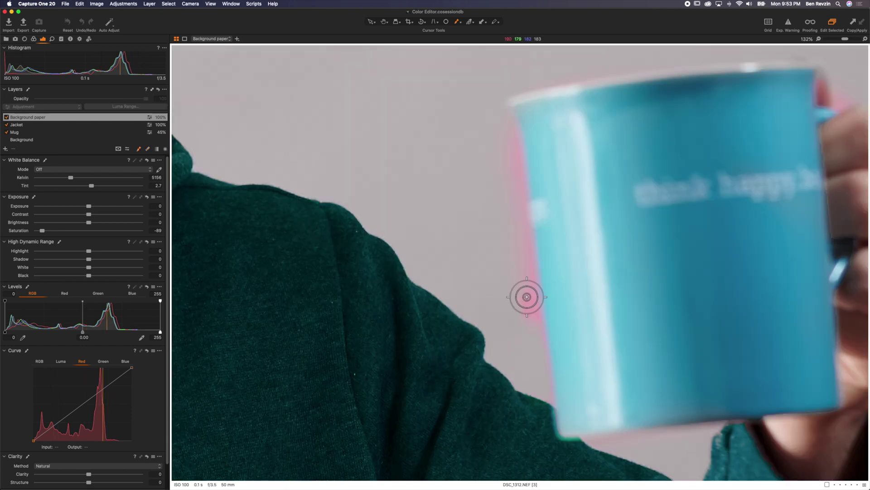
scroll(844, 295, "down", 5)
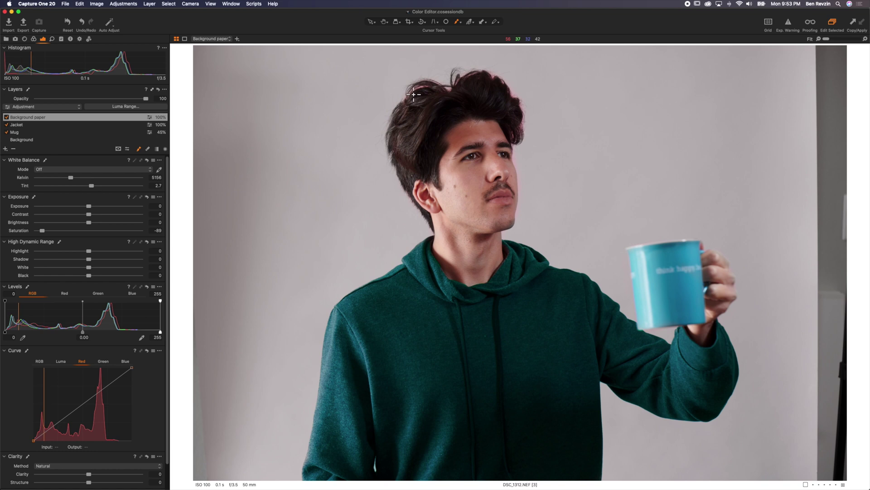
mouse_move(426, 89)
left_mouse_down()
mouse_move(435, 81)
mouse_move(451, 90)
mouse_move(404, 96)
mouse_move(478, 73)
mouse_move(513, 97)
mouse_move(489, 73)
mouse_move(495, 70)
mouse_move(521, 107)
mouse_move(519, 133)
mouse_move(523, 109)
mouse_move(517, 132)
left_mouse_up()
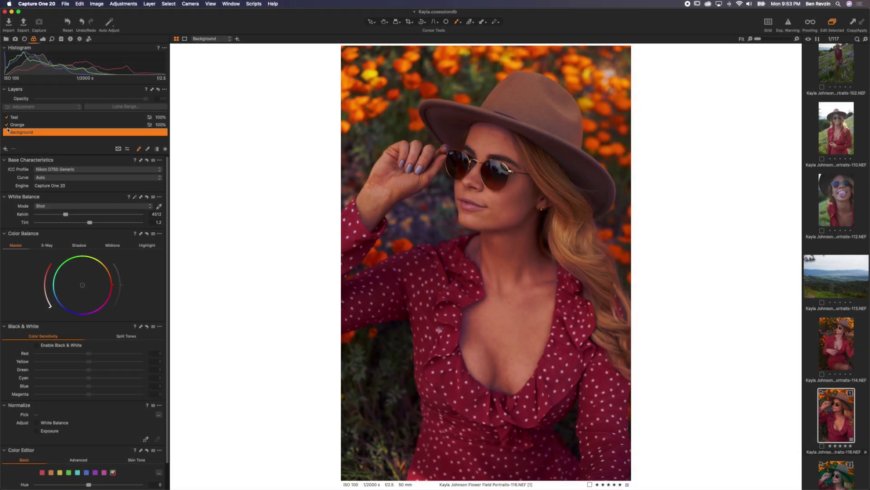
left_click(7, 125)
left_click(7, 117)
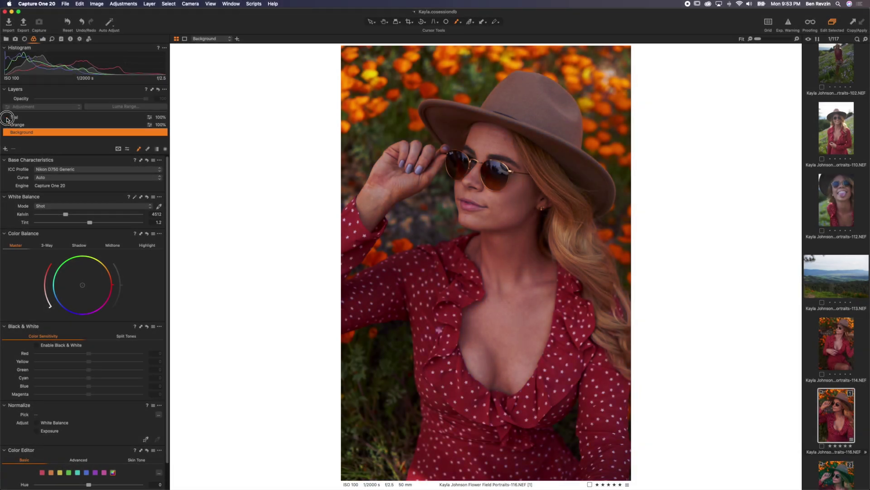
left_click(7, 125)
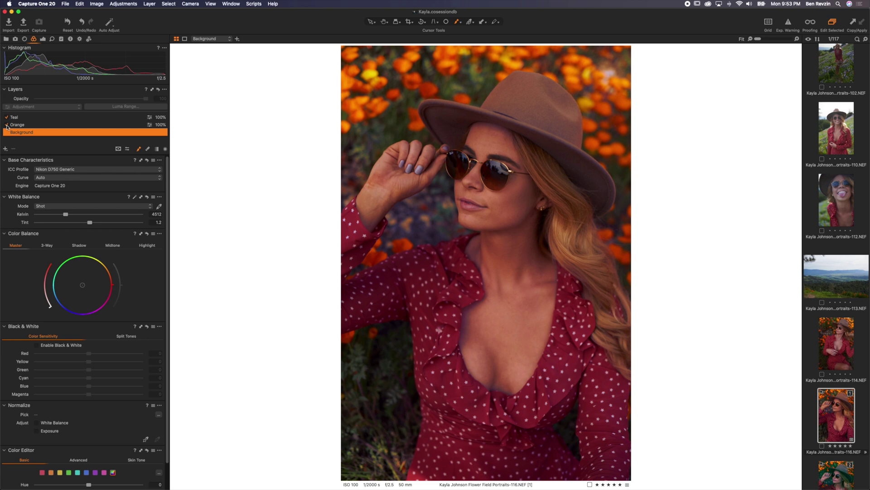